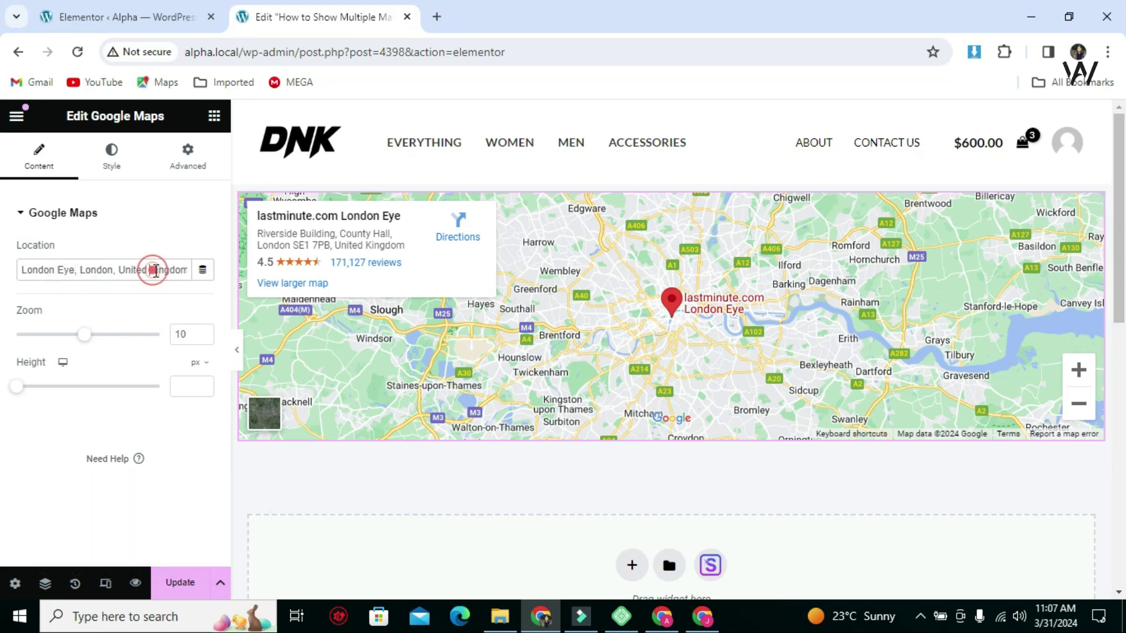
- Open the Elementor widget list, search it for 'map', then clear the search to show all widgets
click(214, 115)
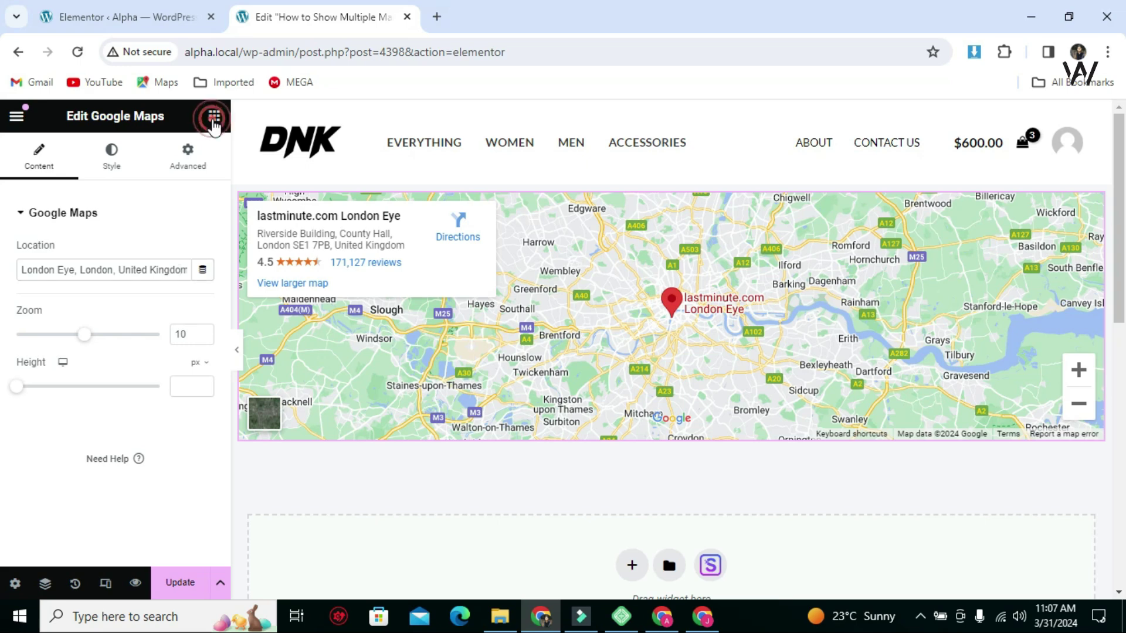
click(111, 187)
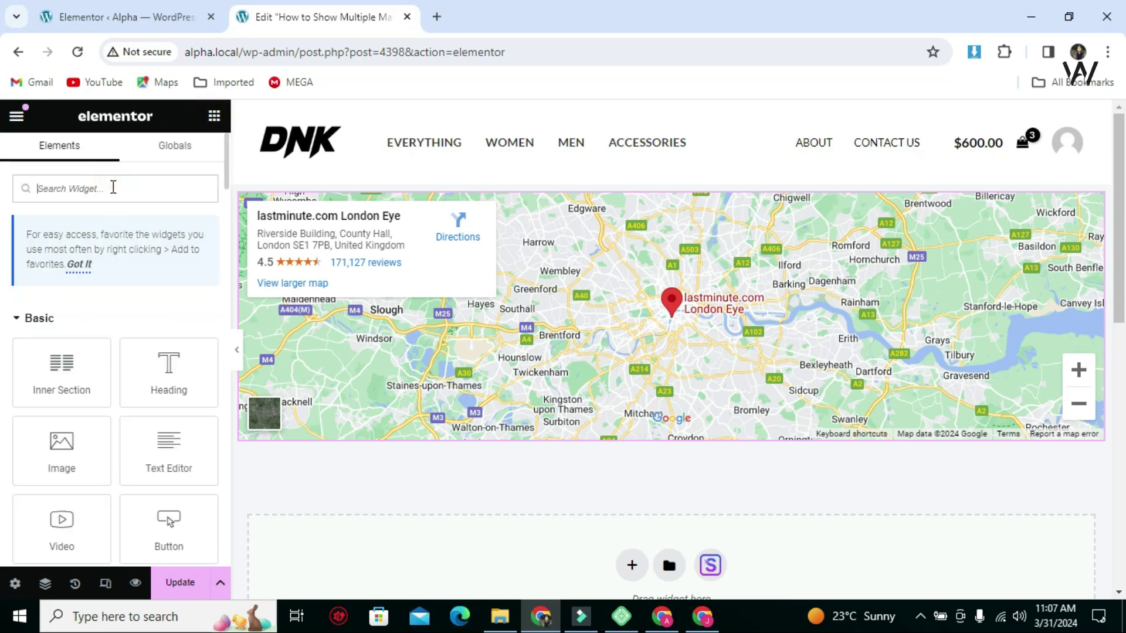
text(map)
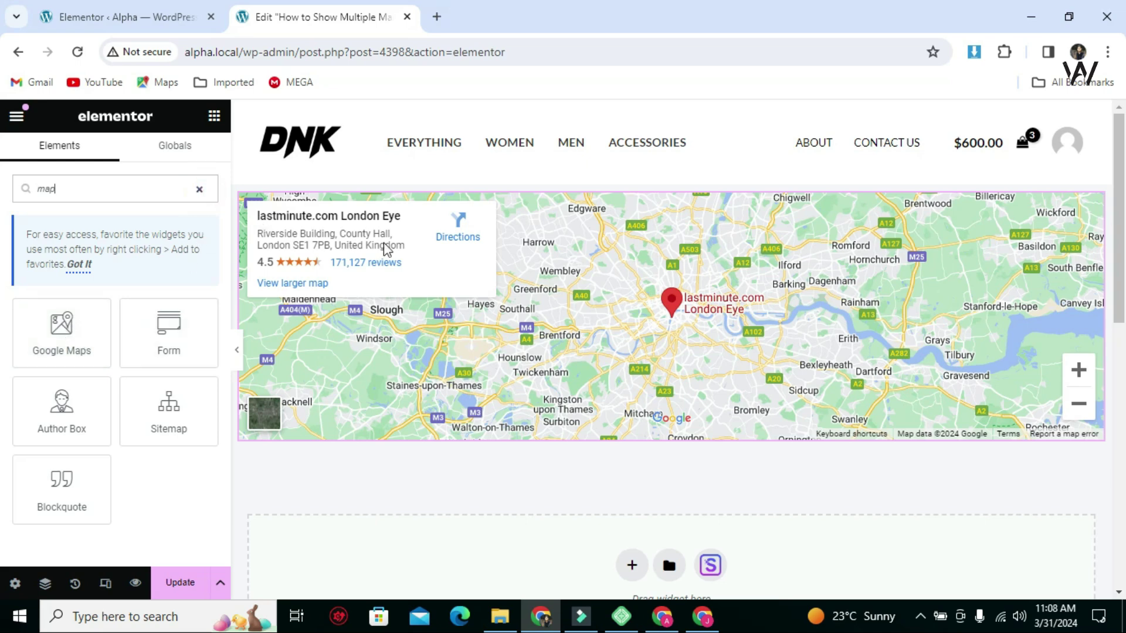
click(669, 301)
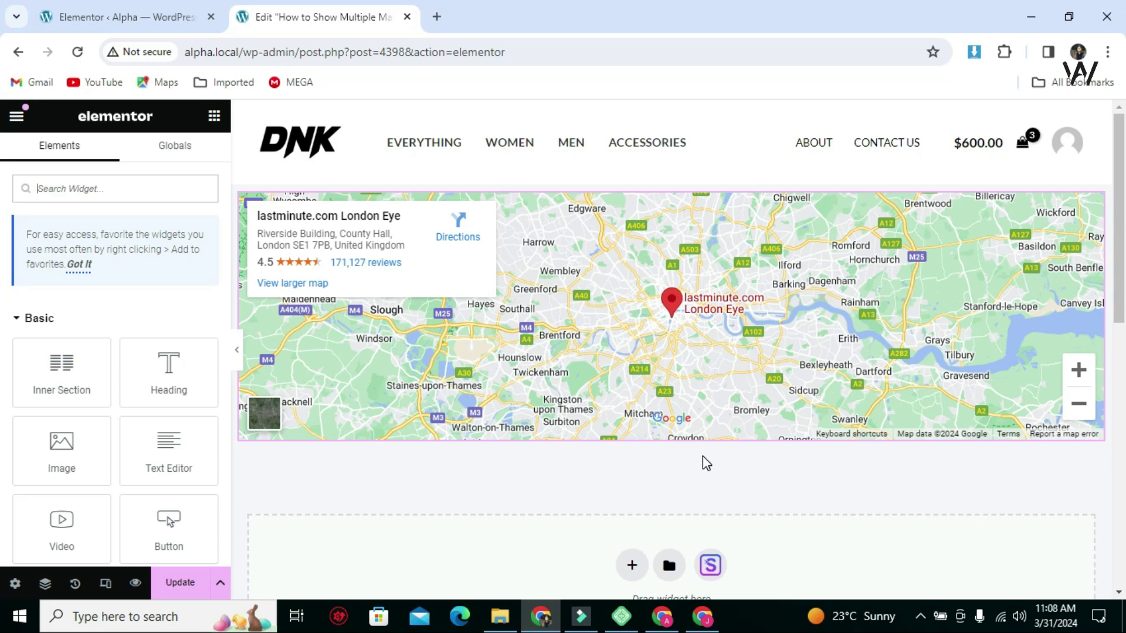
- In the other Chrome window, search Google for 'google map' and open Google Maps
key(alt+Tab)
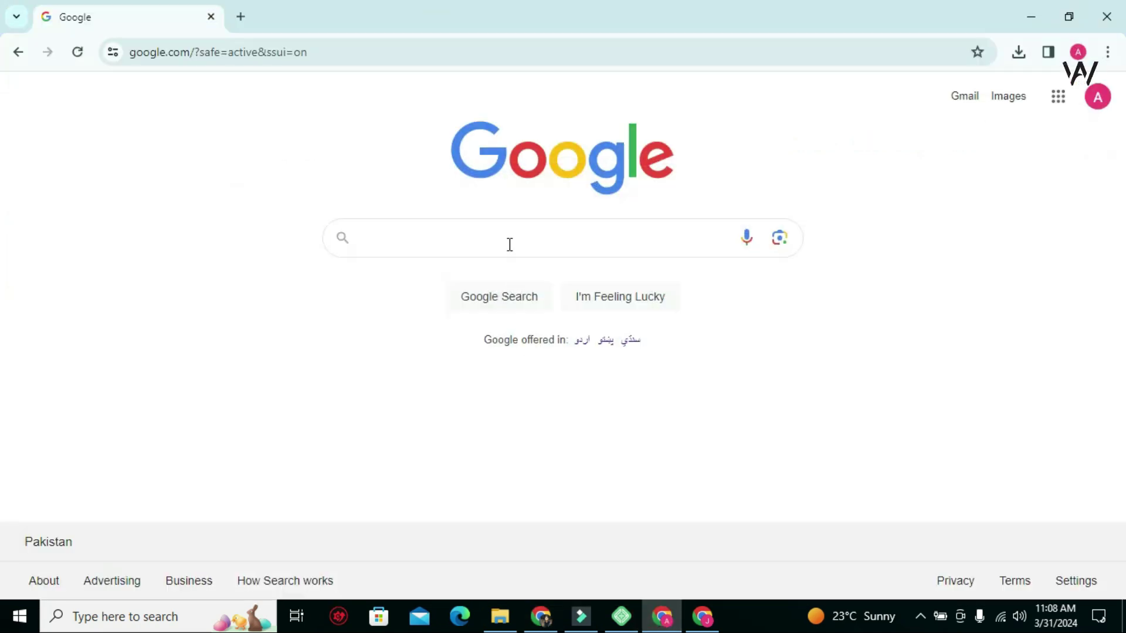
text(google map)
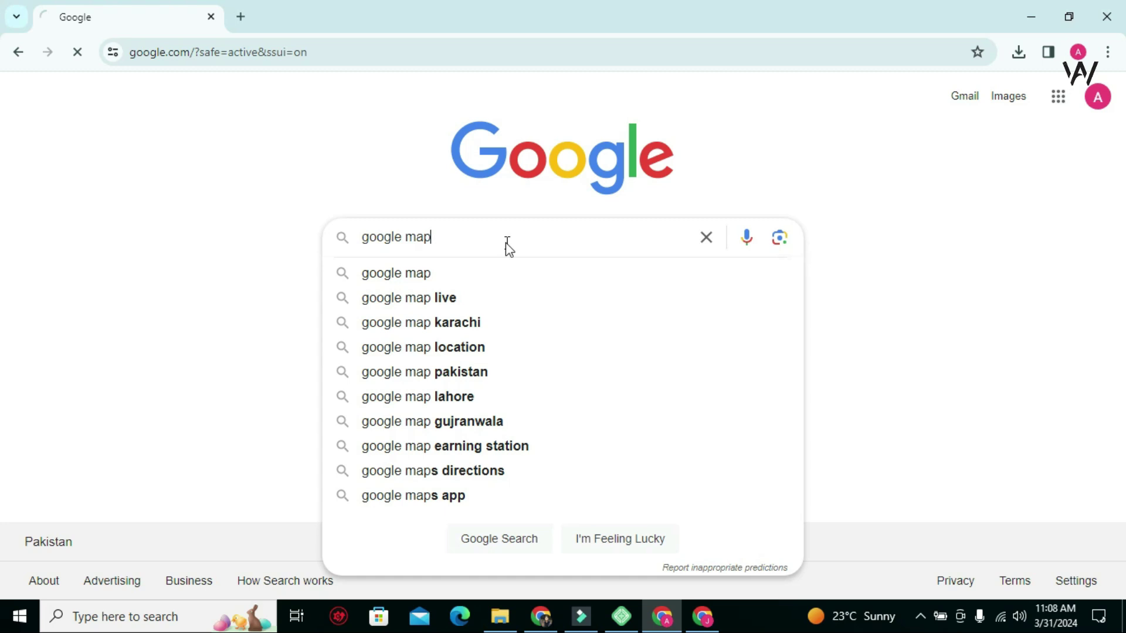
key(Return)
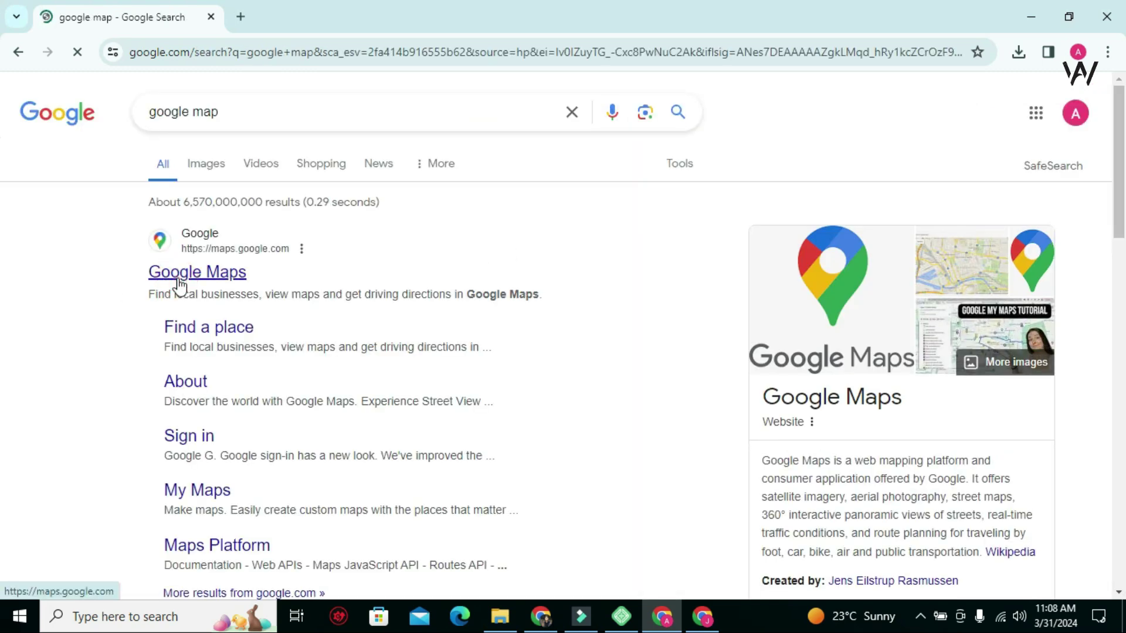
click(179, 285)
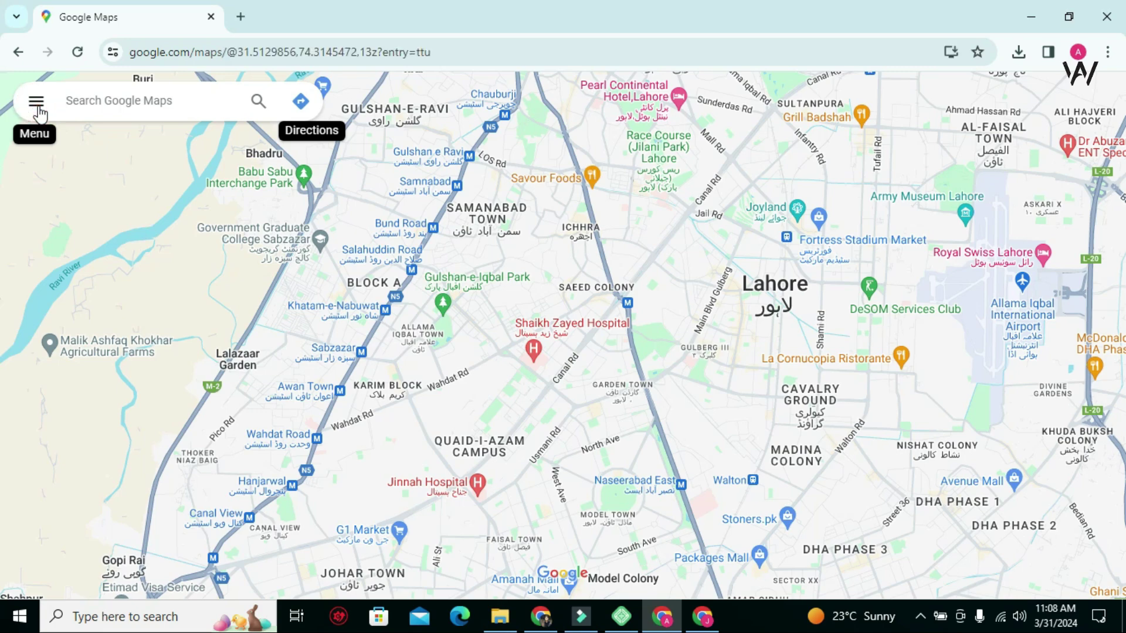
- Create a new map from the Maps list under Saved in Google Maps' side menu
click(39, 109)
click(70, 168)
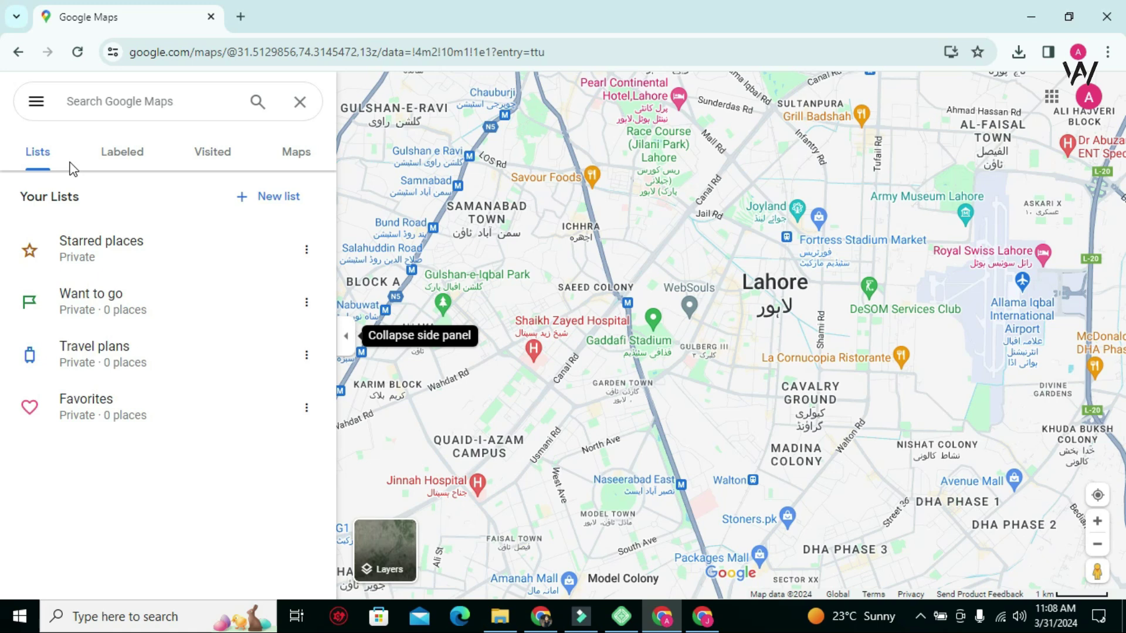
click(296, 154)
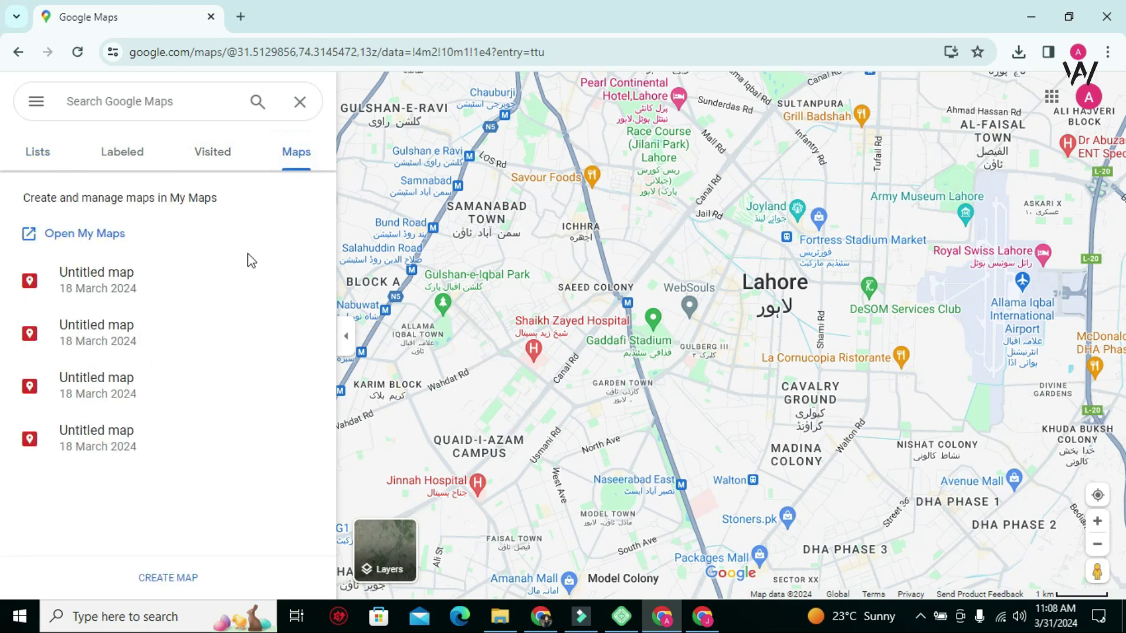
click(165, 579)
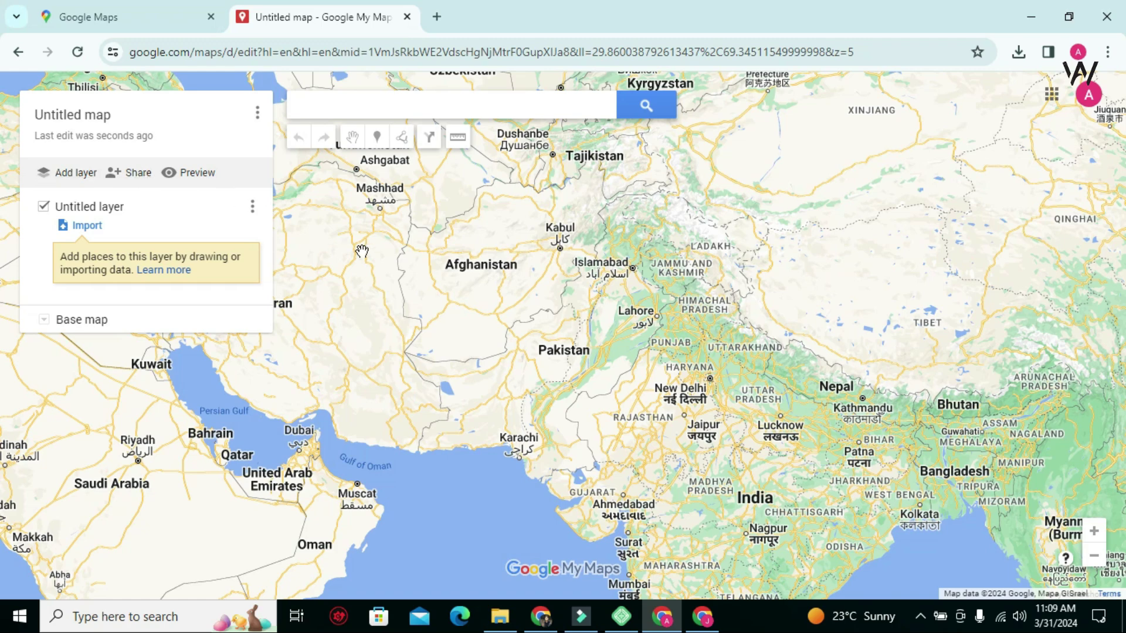
- Rename 'Untitled layer' to 'My Map' through the layer's options menu
click(252, 207)
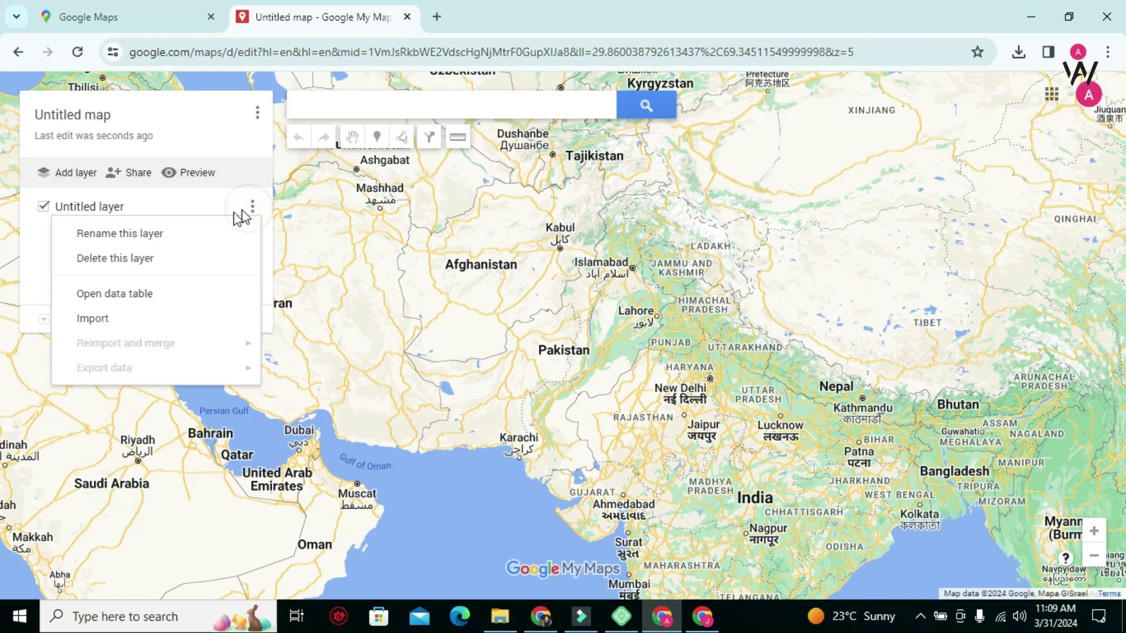
click(141, 234)
text(My Map)
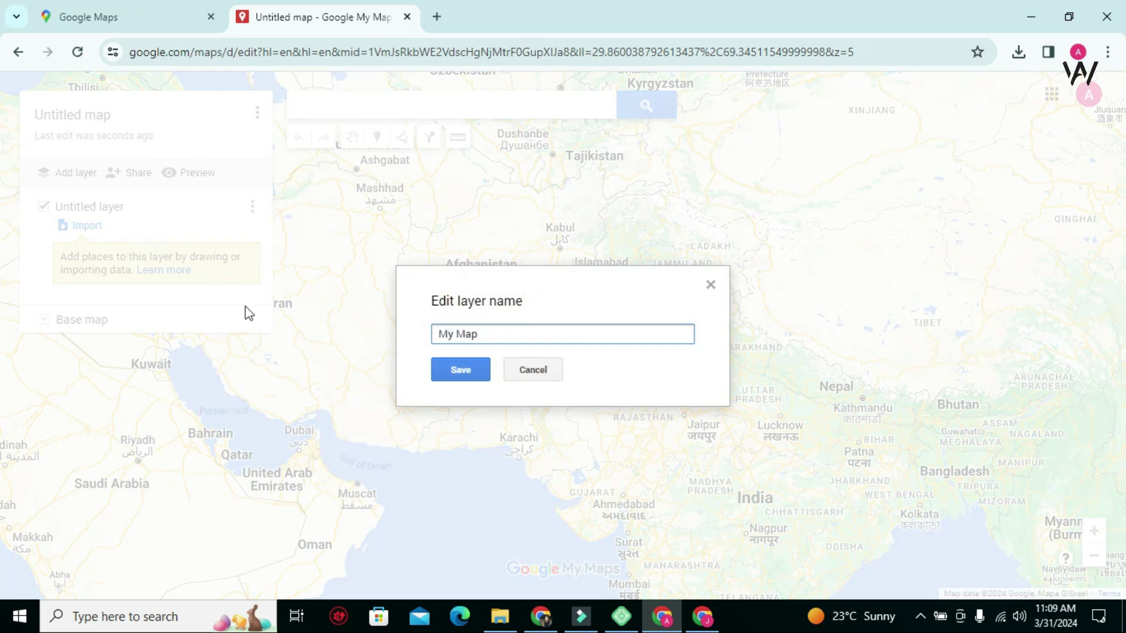
click(441, 369)
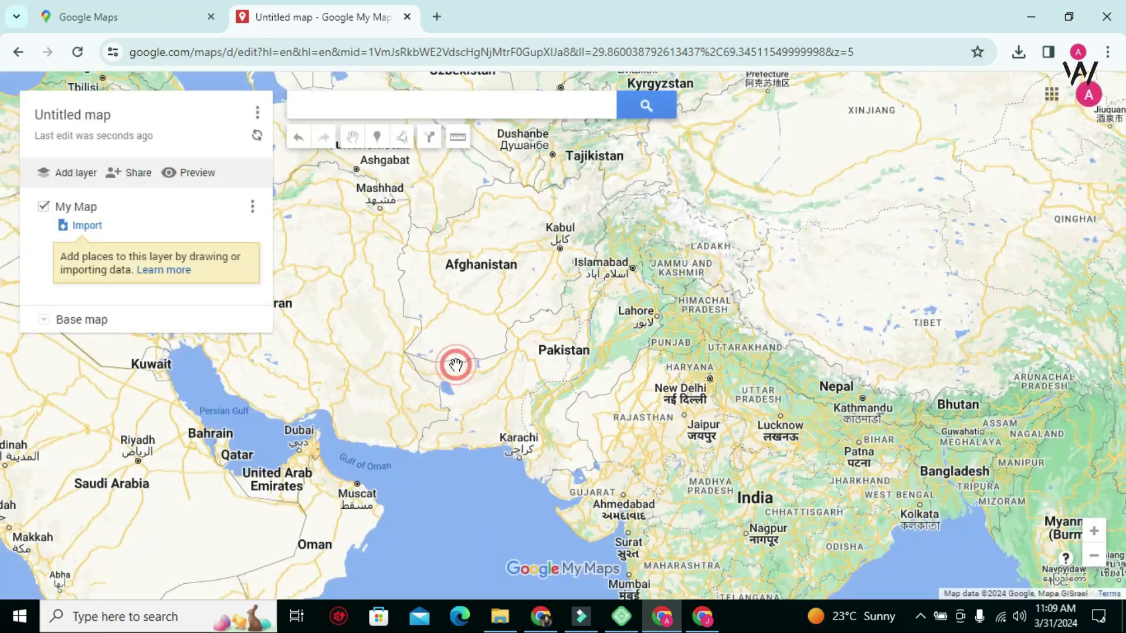
- Search for Lahore City, Karachi and Islamabad and add each one to the map as a pin
click(376, 105)
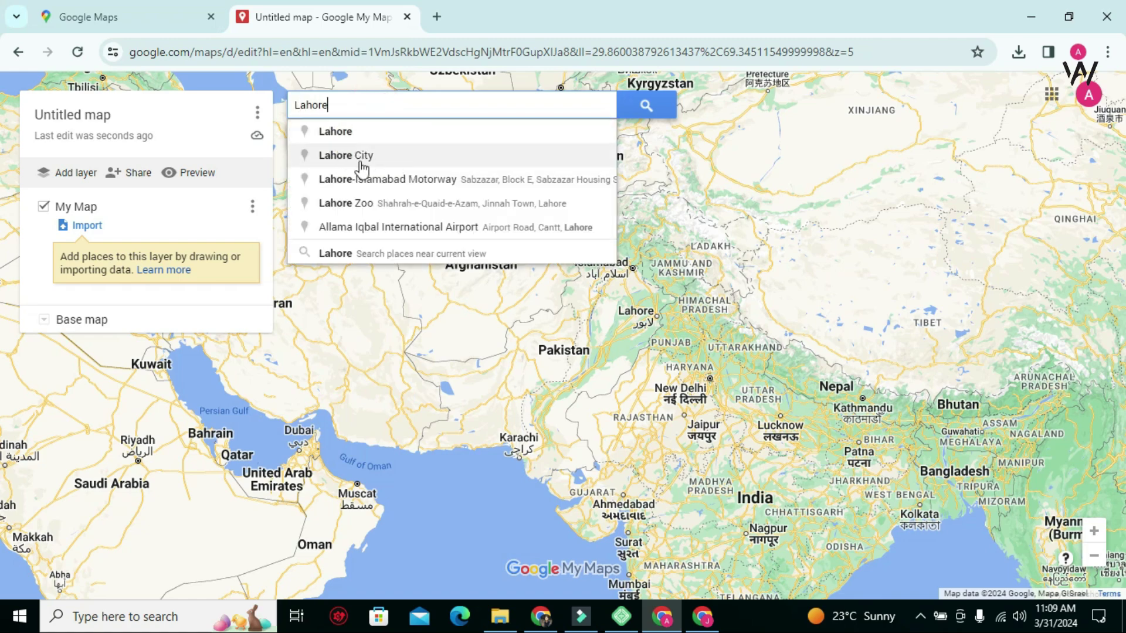
click(347, 157)
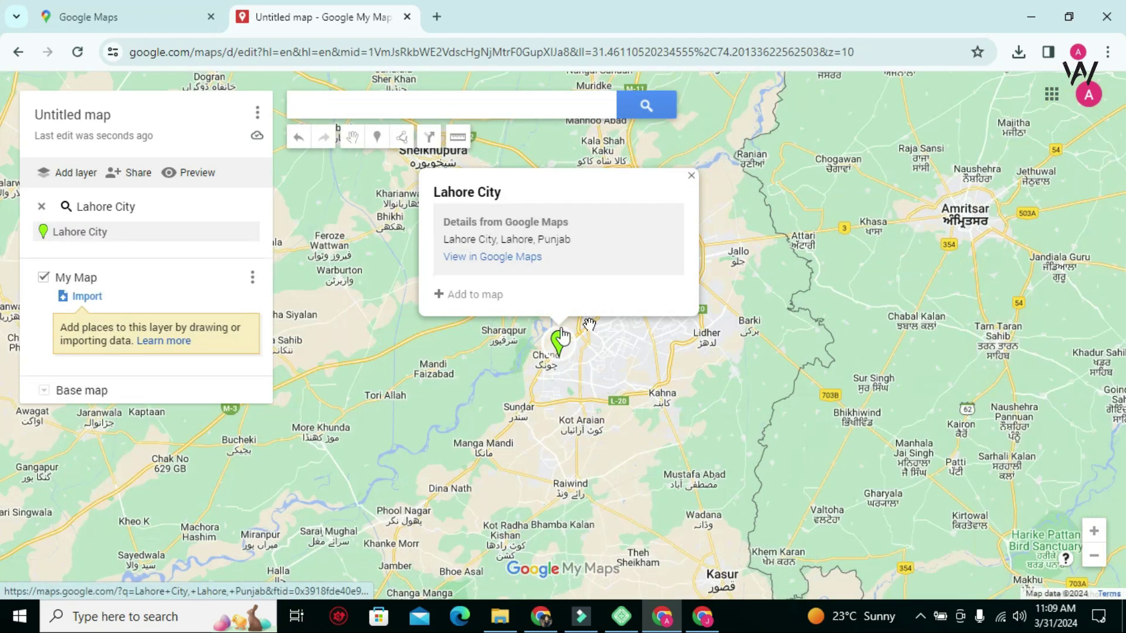
click(469, 294)
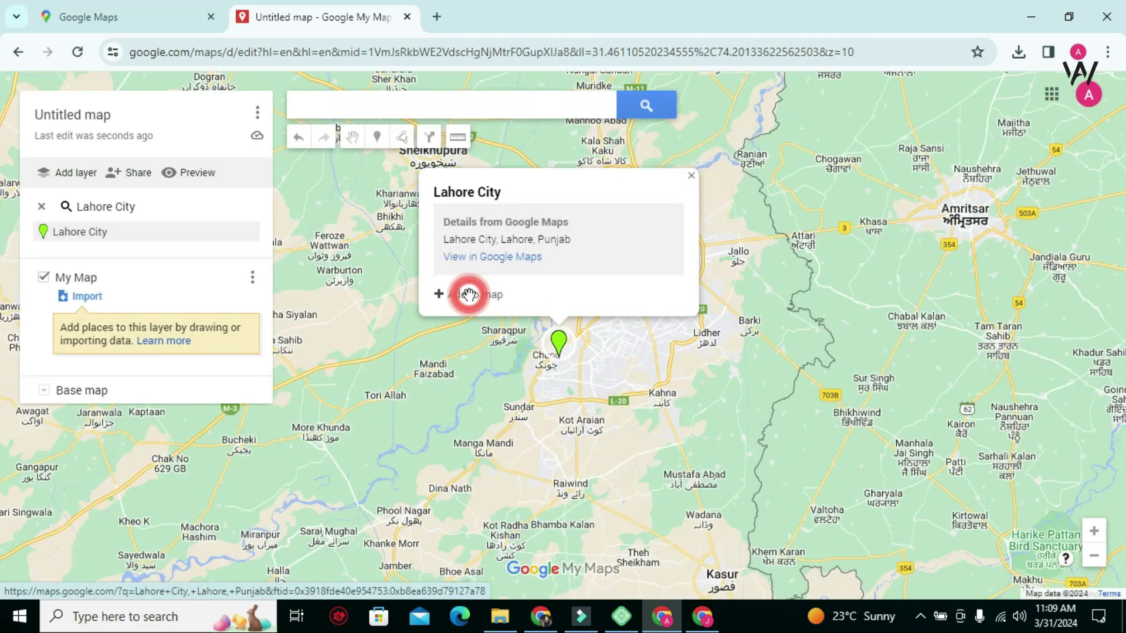
click(381, 106)
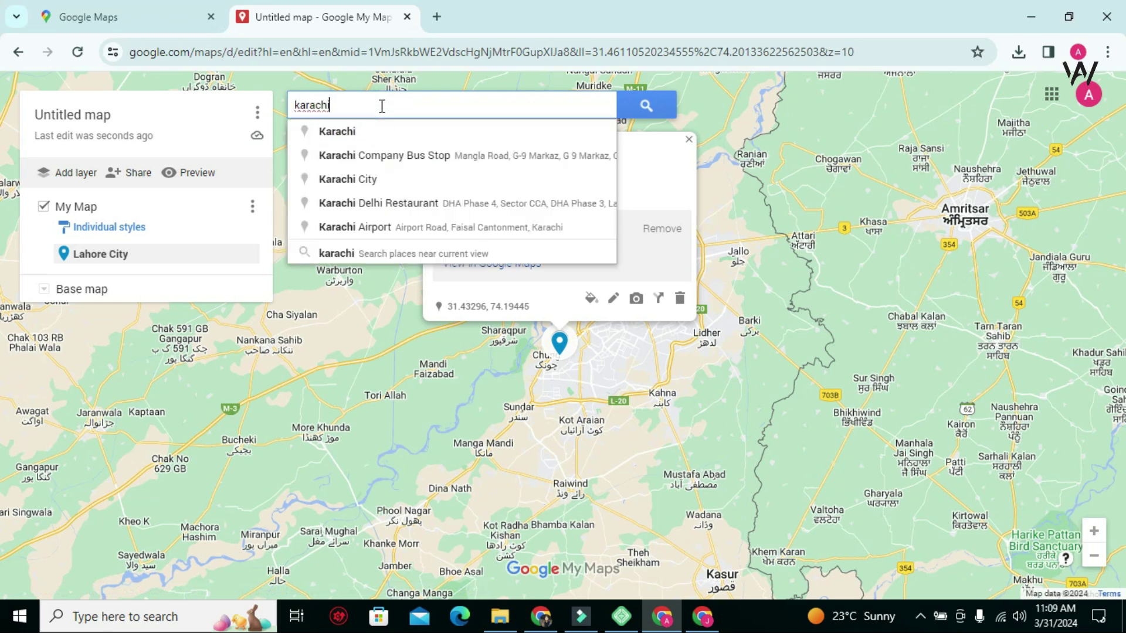
key(ctrl+a)
key(BackSpace)
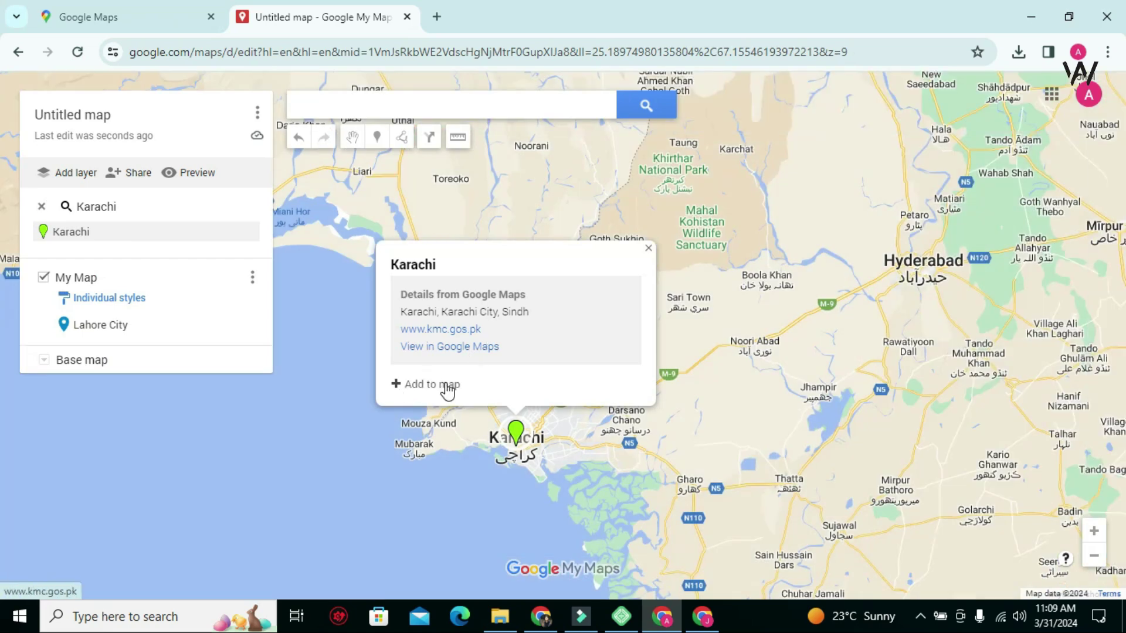
click(434, 384)
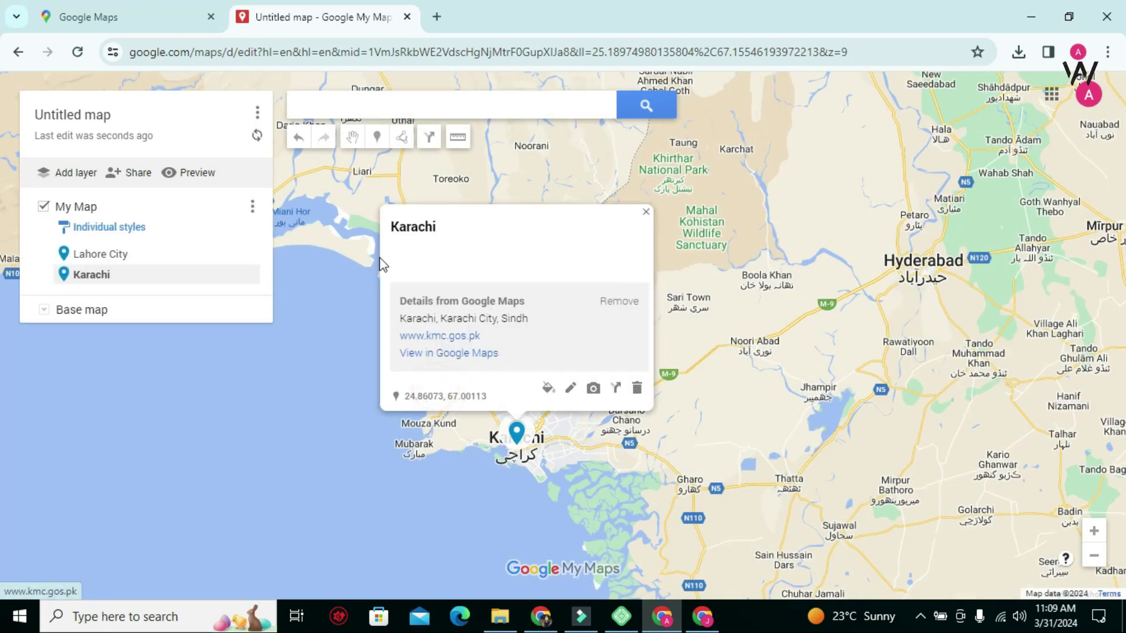
click(349, 108)
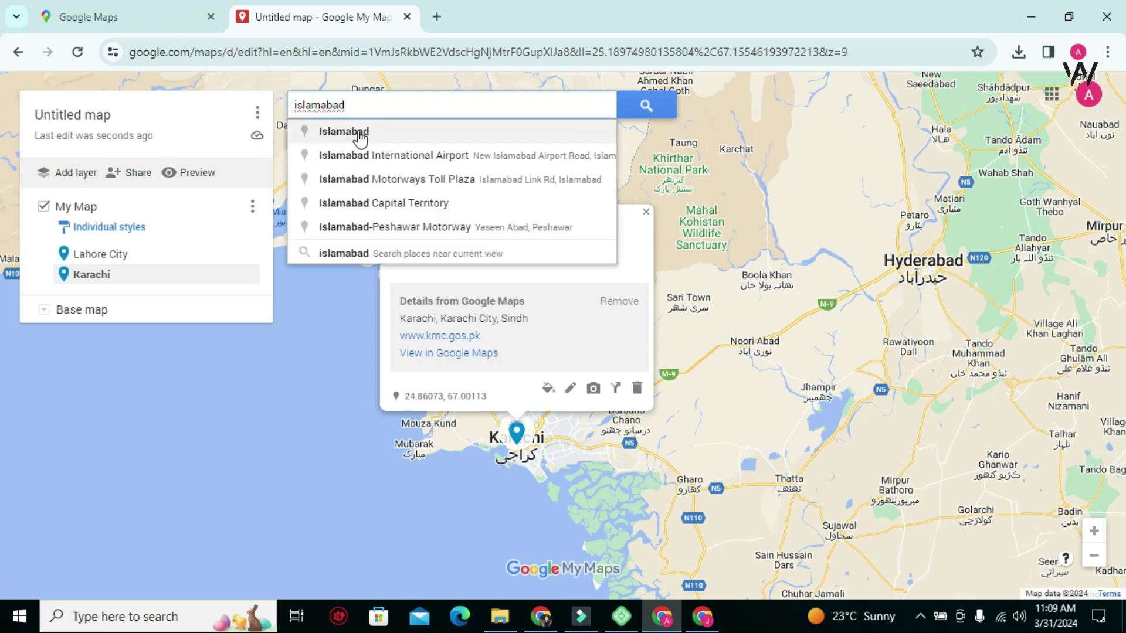
click(359, 132)
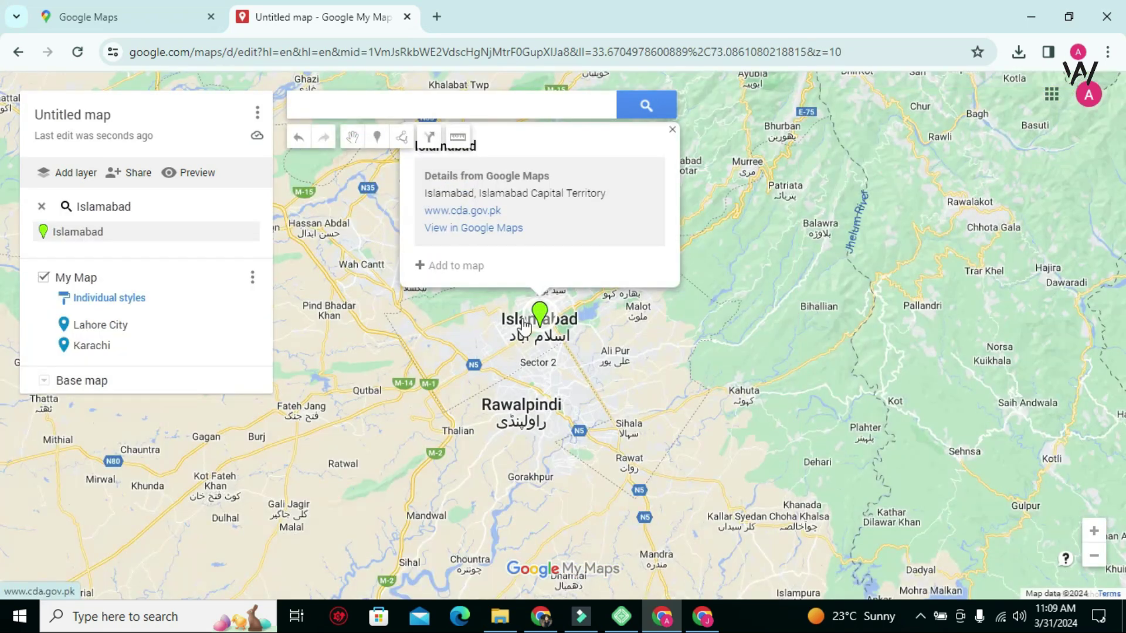
click(540, 316)
click(443, 267)
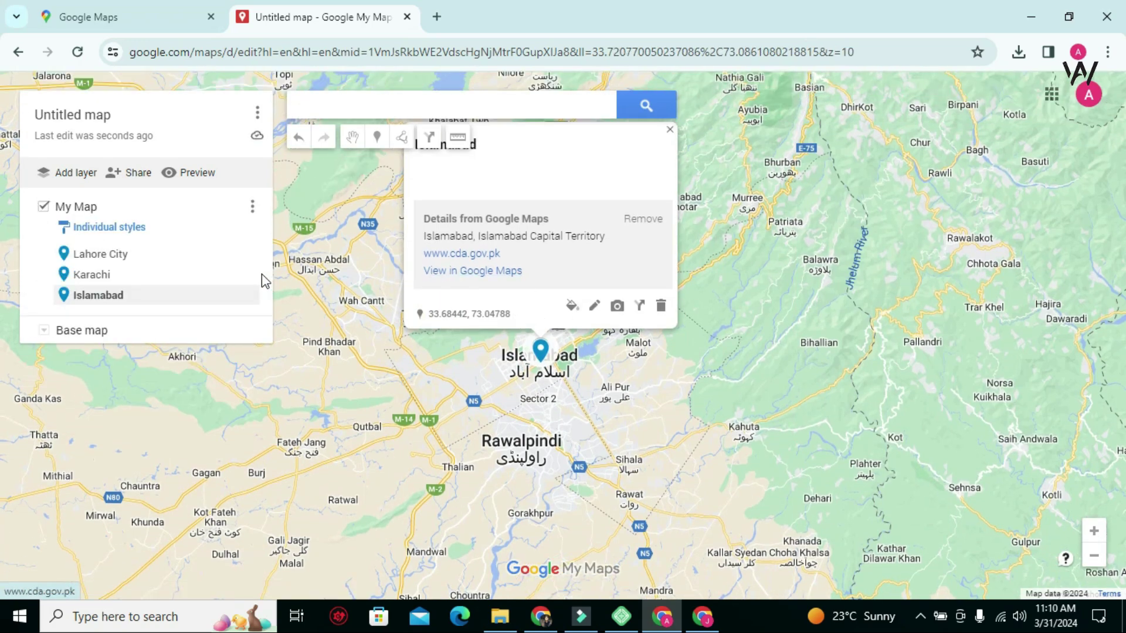
- Try 'Embed on my site' from the map's menu and dismiss the not-public warning
click(259, 119)
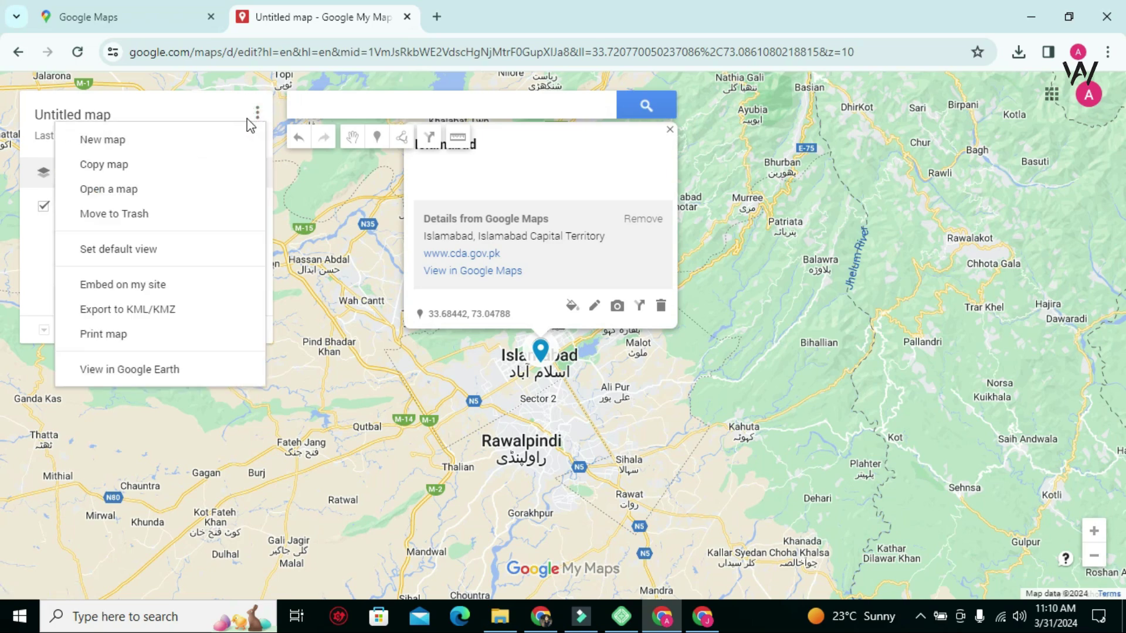
click(138, 285)
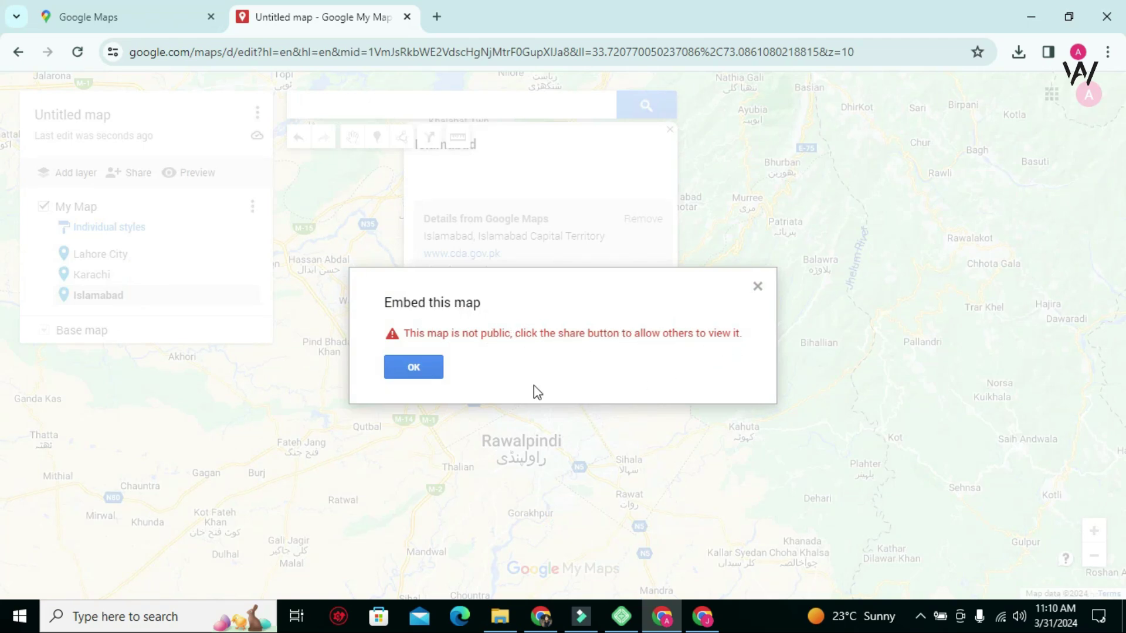
click(418, 374)
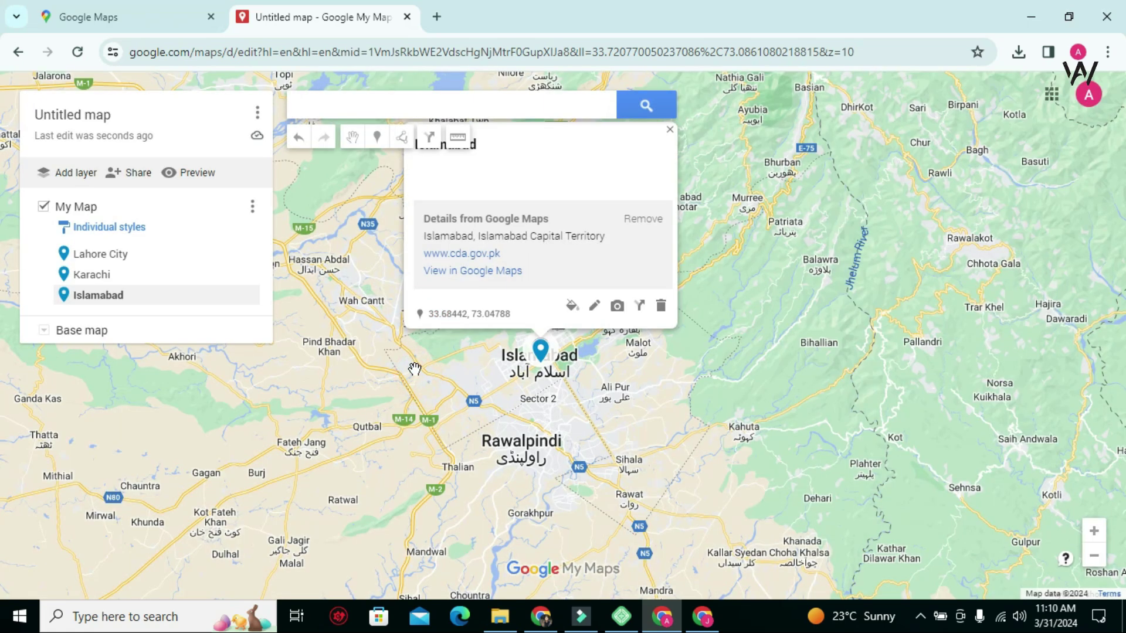
- Share the map, keeping its name, with 'Anyone with this link can view' turned on
click(131, 176)
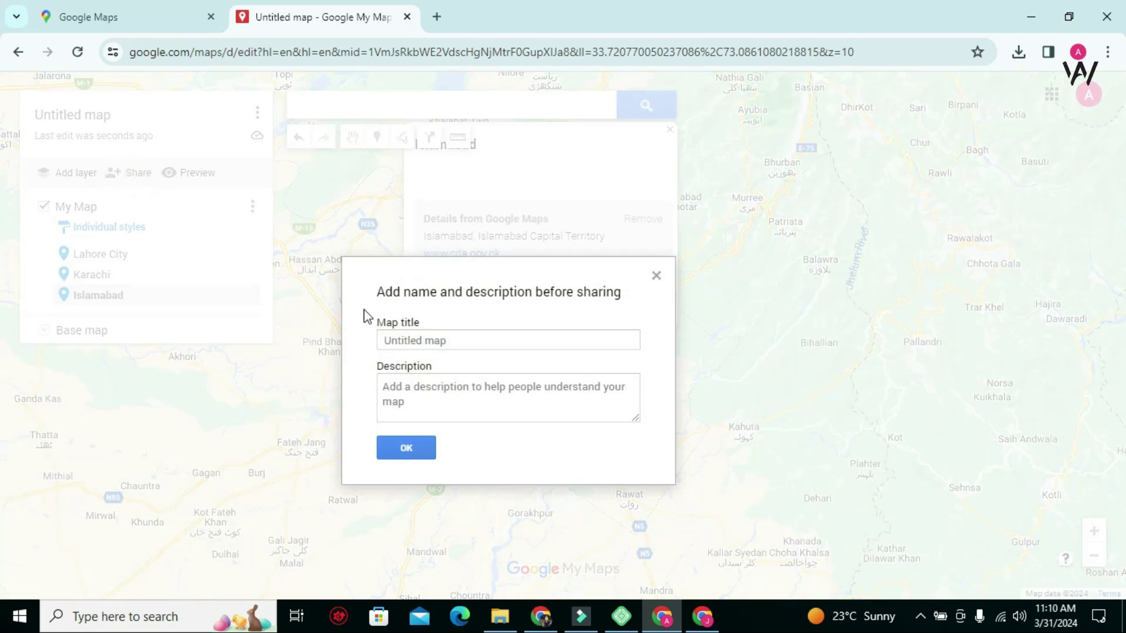
click(403, 446)
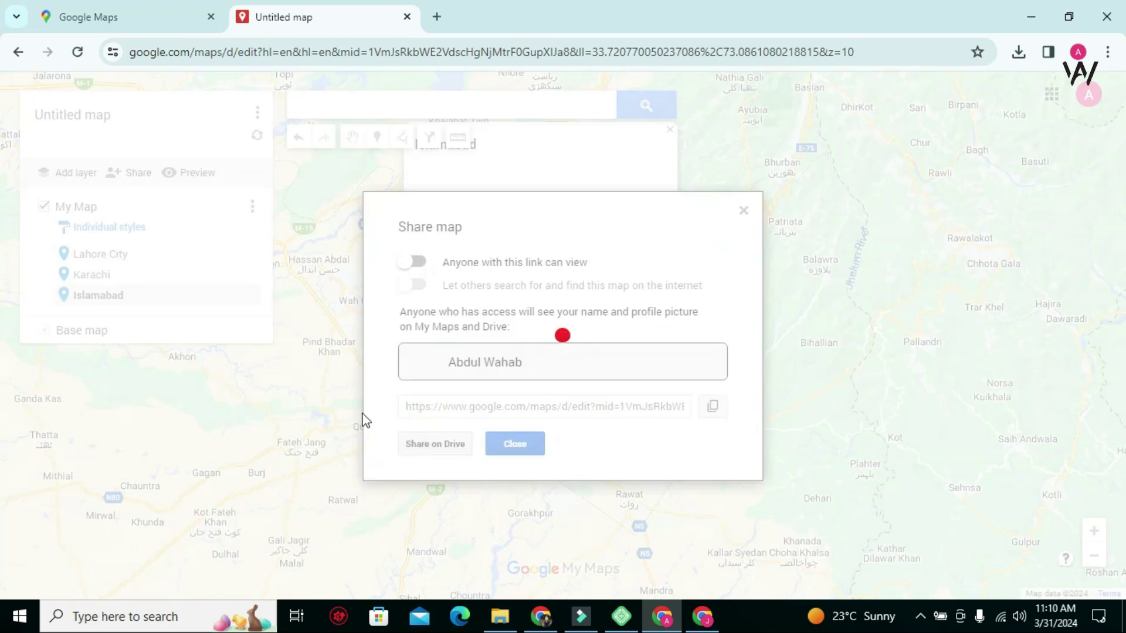
click(418, 262)
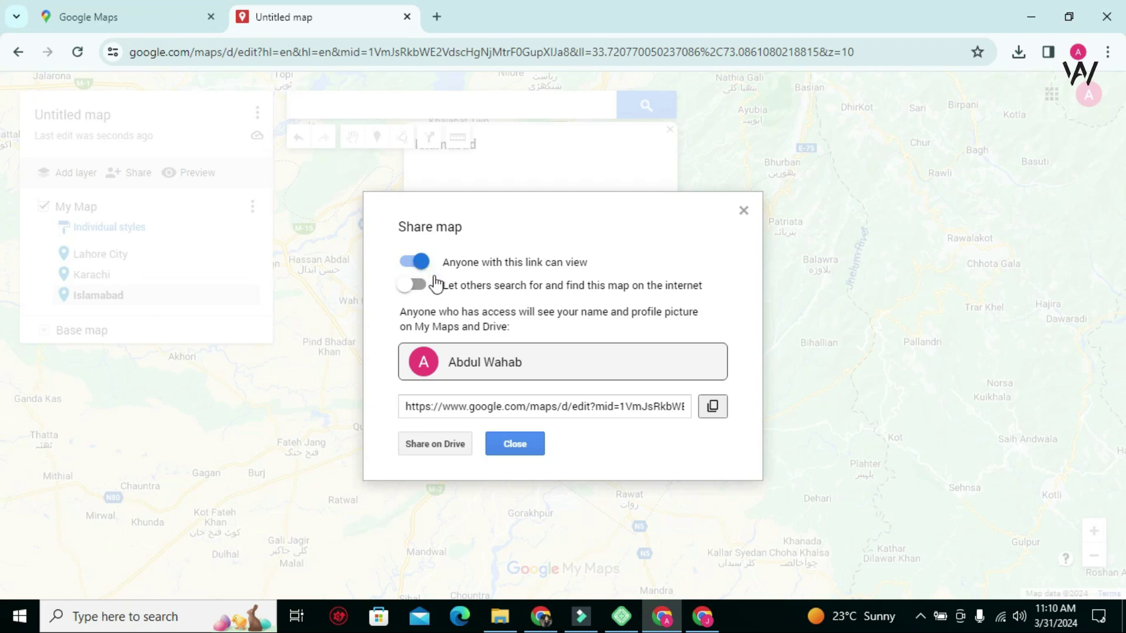
- Close sharing, get the map's 640×480 iframe embed code, and return to the Elementor editor
click(515, 445)
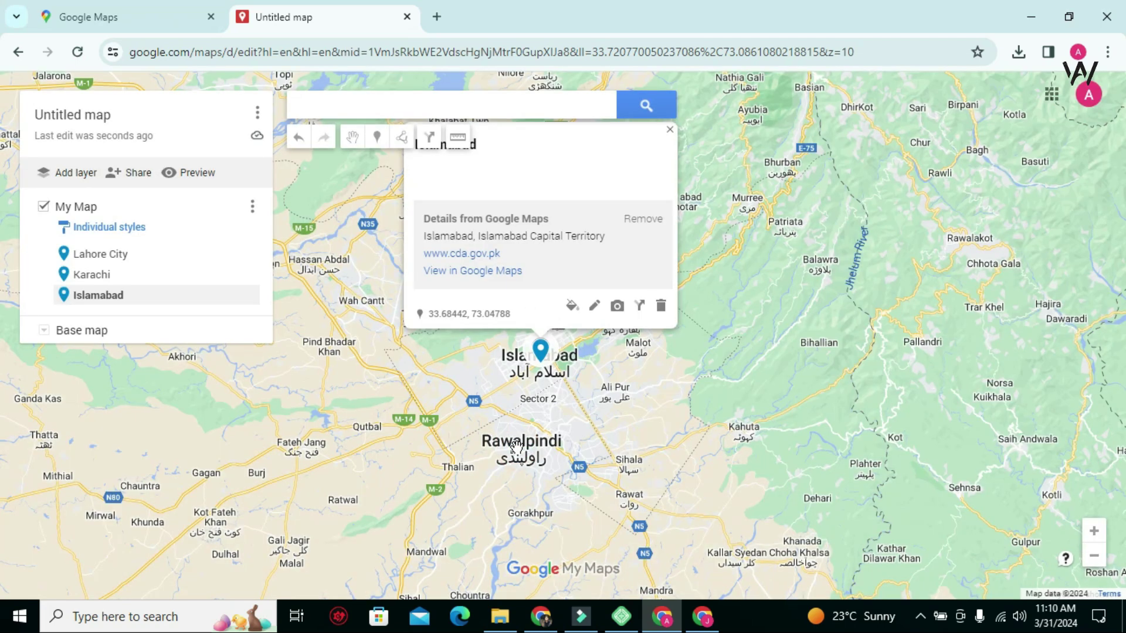
click(257, 113)
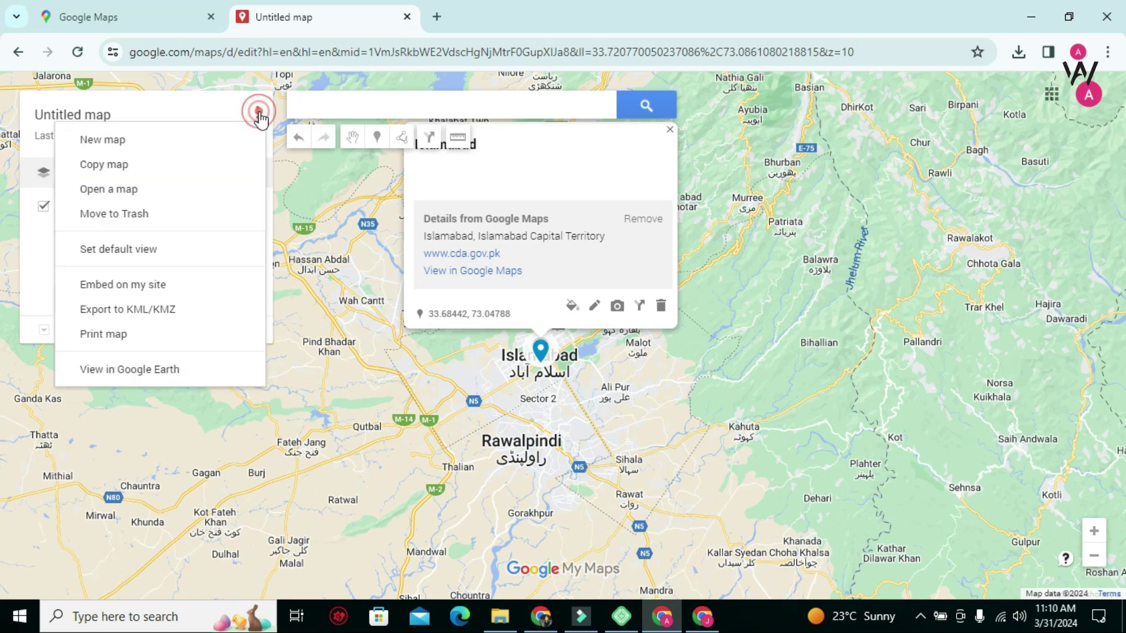
click(133, 285)
key(ctrl+c)
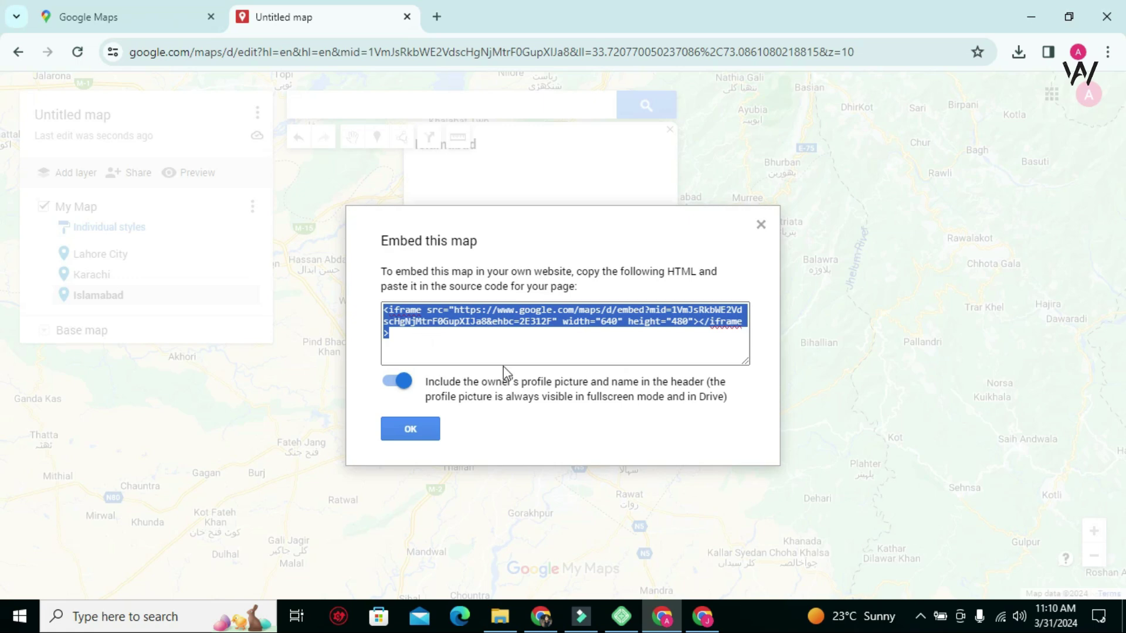
click(540, 616)
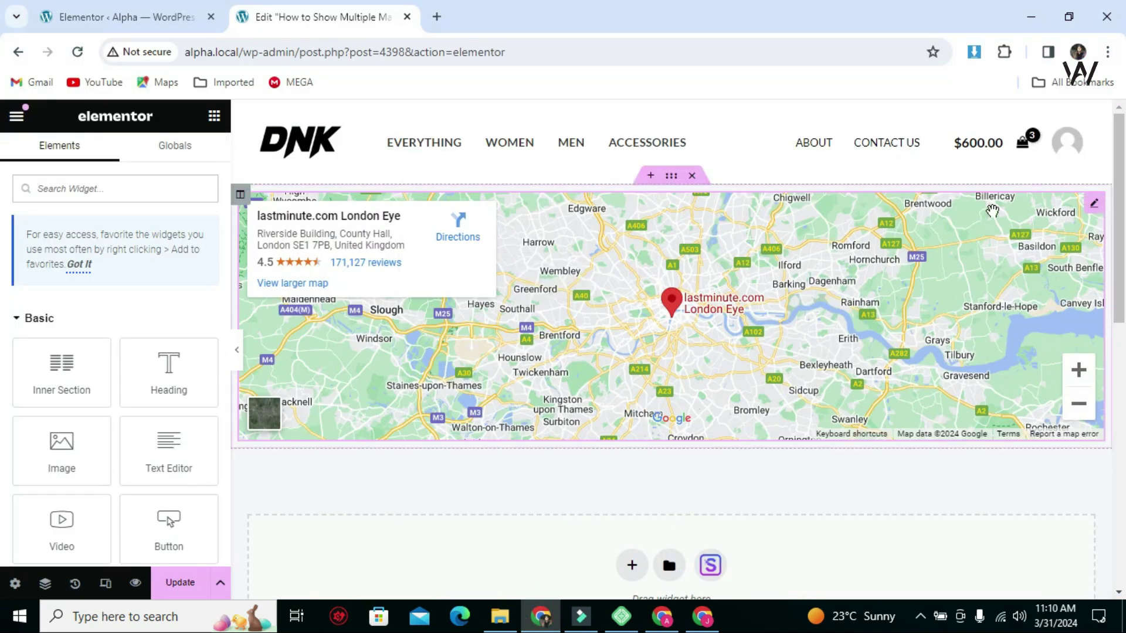
- Delete the London Eye Google Maps widget and drag an HTML widget into the top section
click(1092, 204)
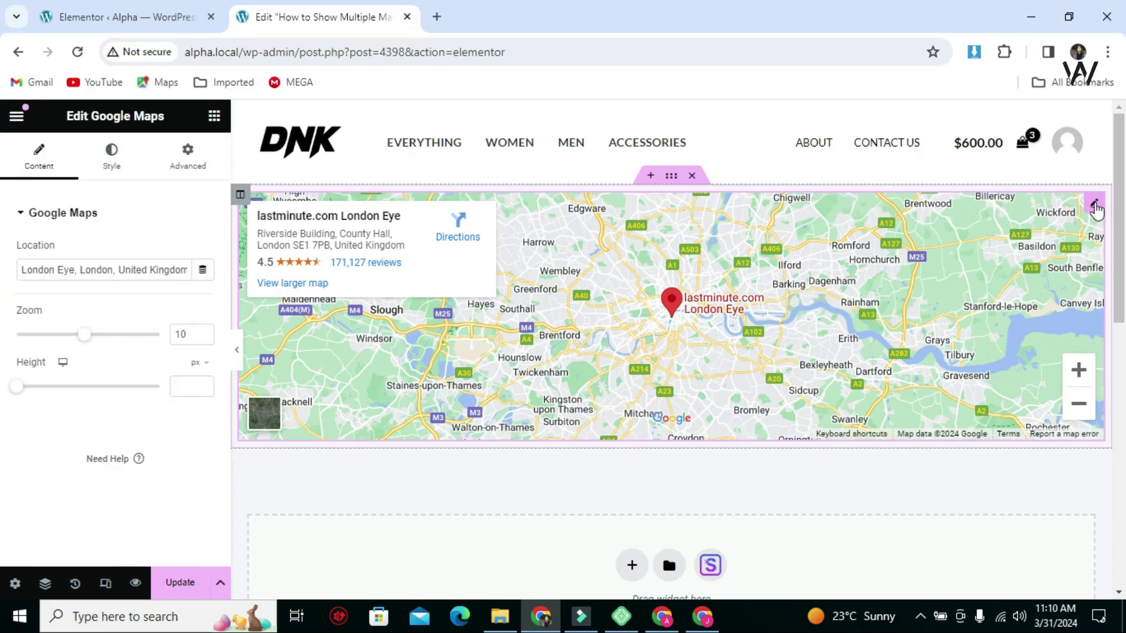
right_click(1047, 209)
click(950, 537)
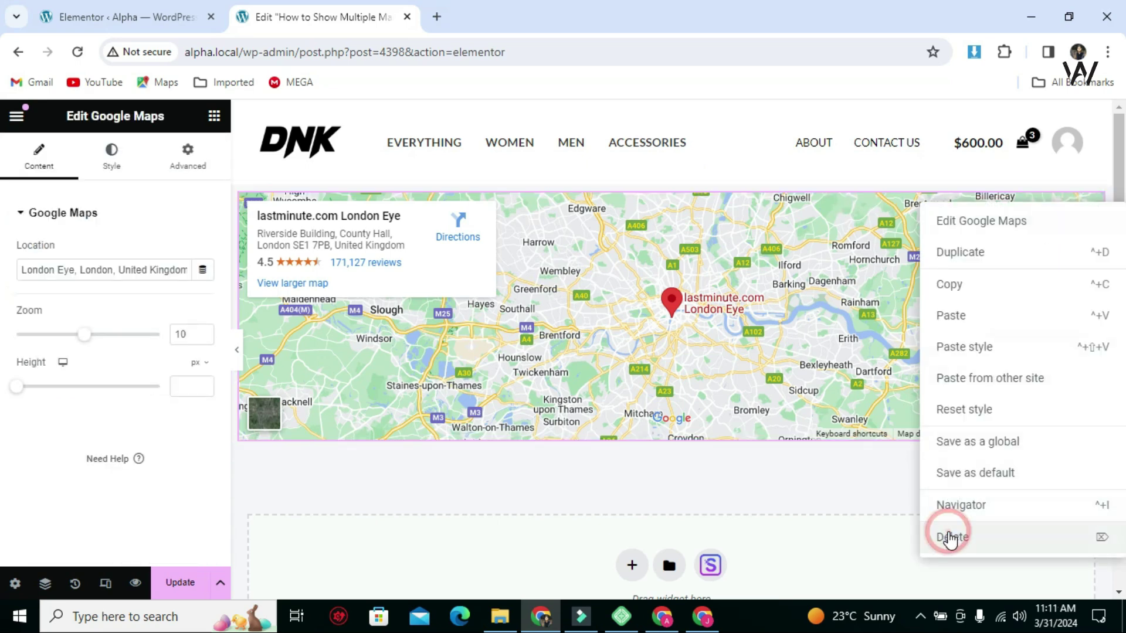
click(149, 187)
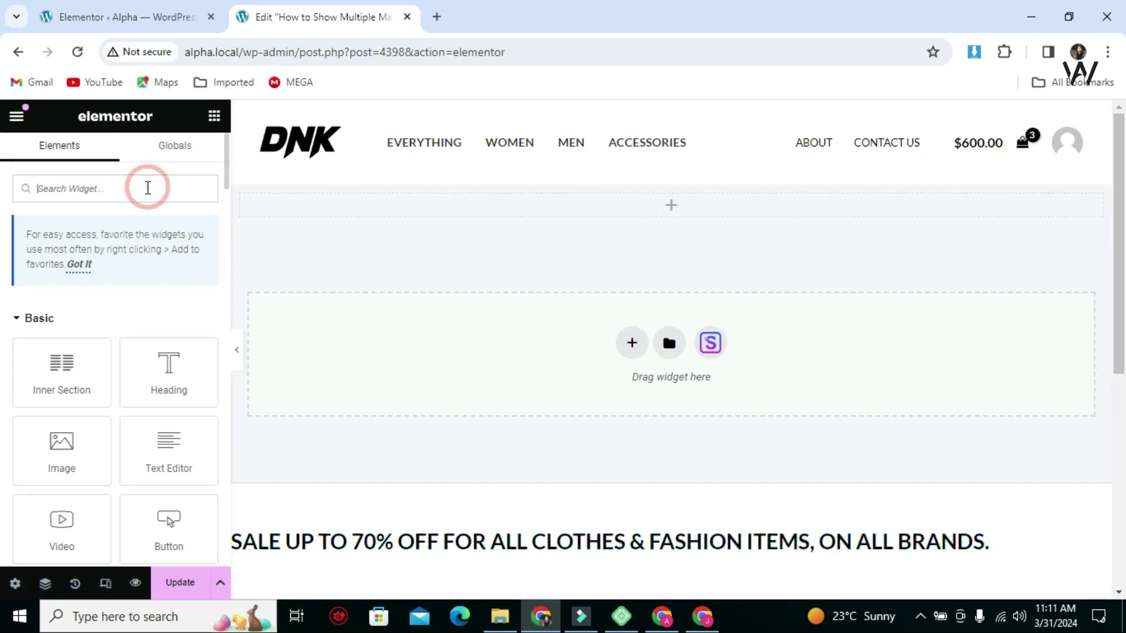
text(html)
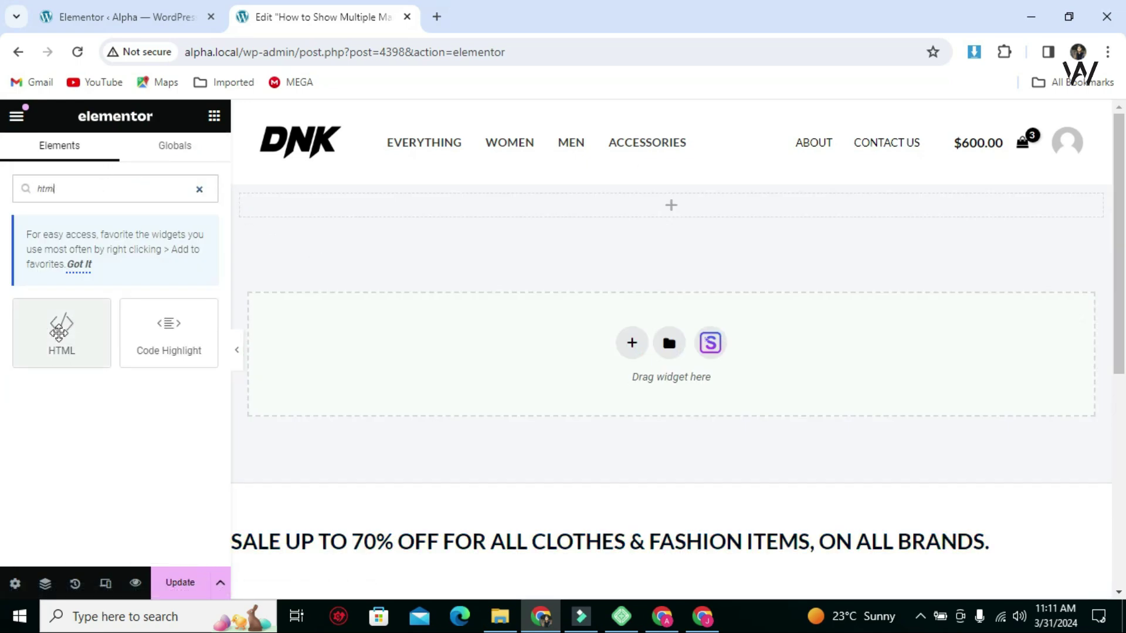
drag(59, 329, 431, 203)
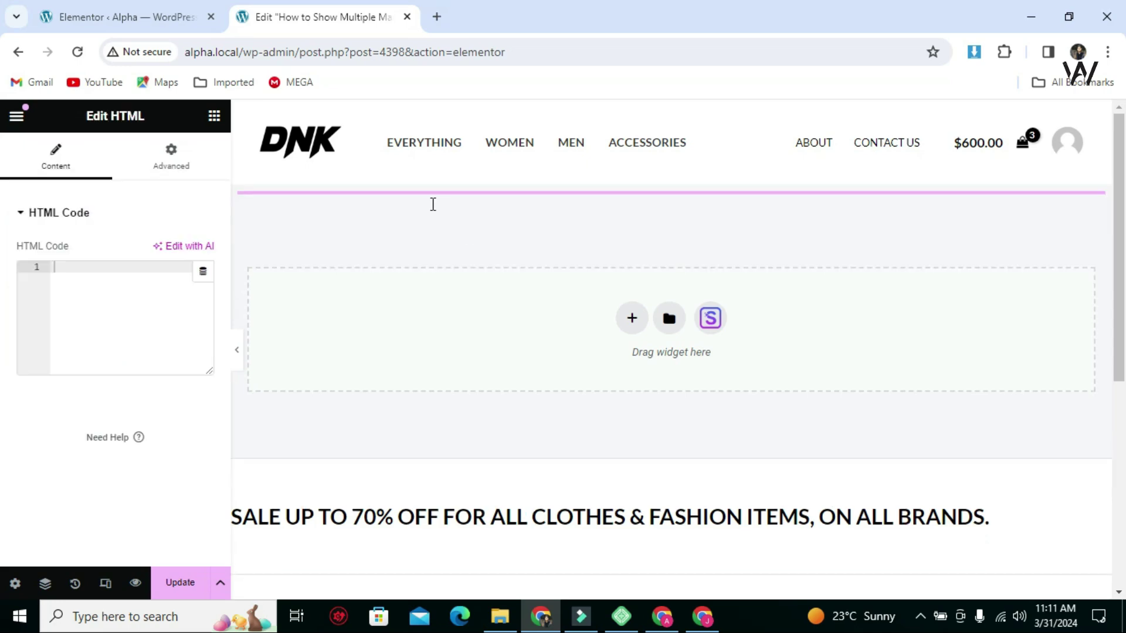
- Paste the My Maps iframe code into the HTML widget, then go back to the Elements panel
click(83, 314)
key(ctrl+v)
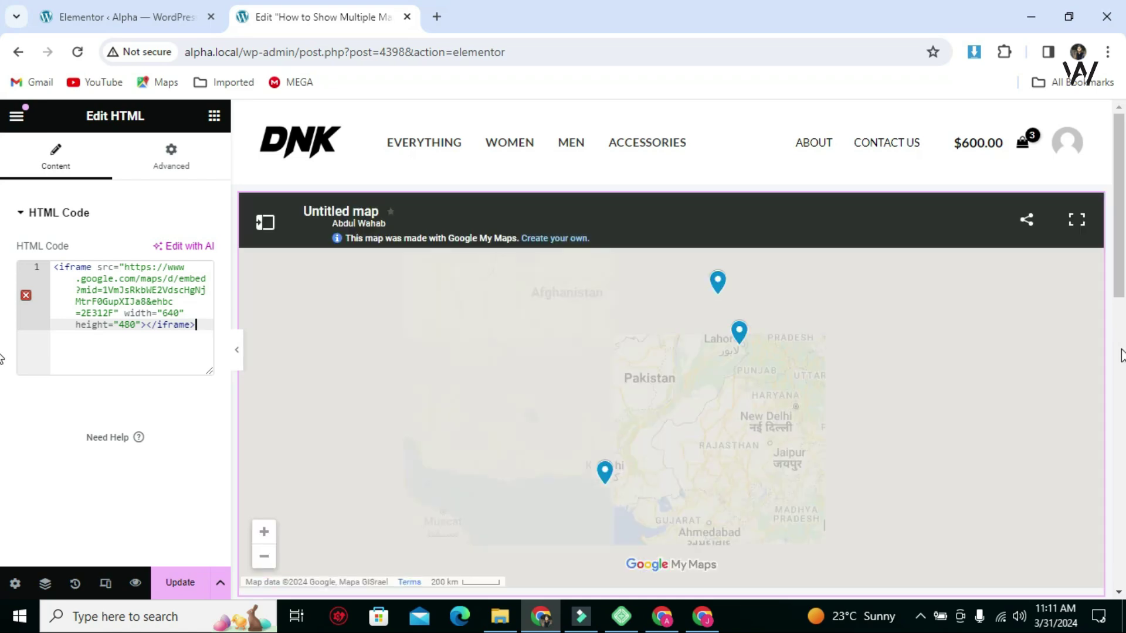
scroll(1092, 205, down, 1)
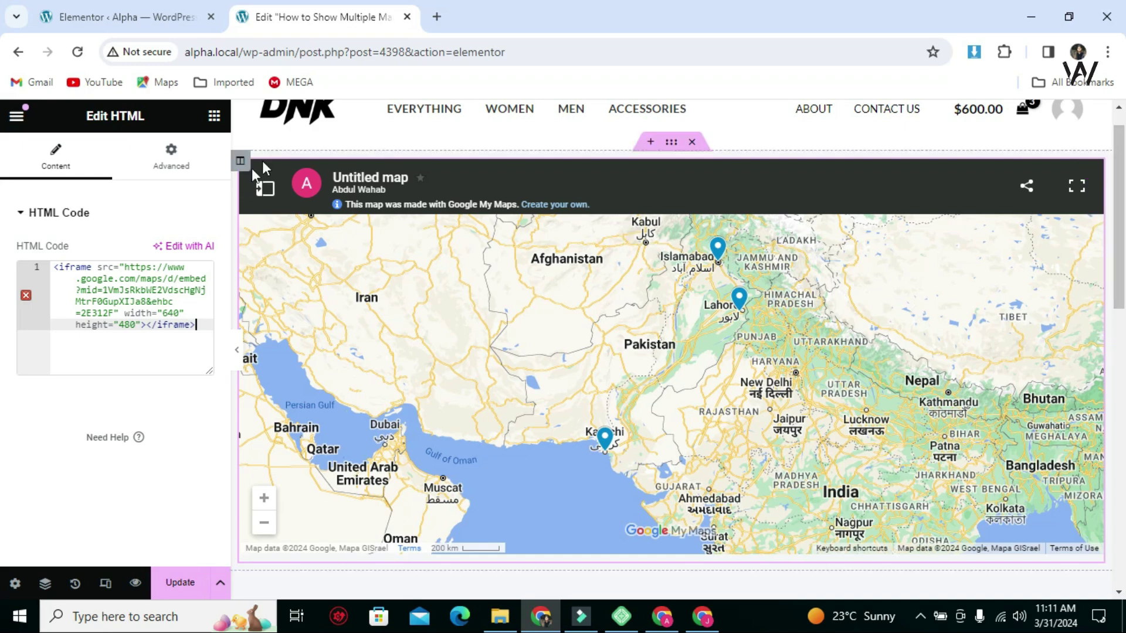
click(215, 116)
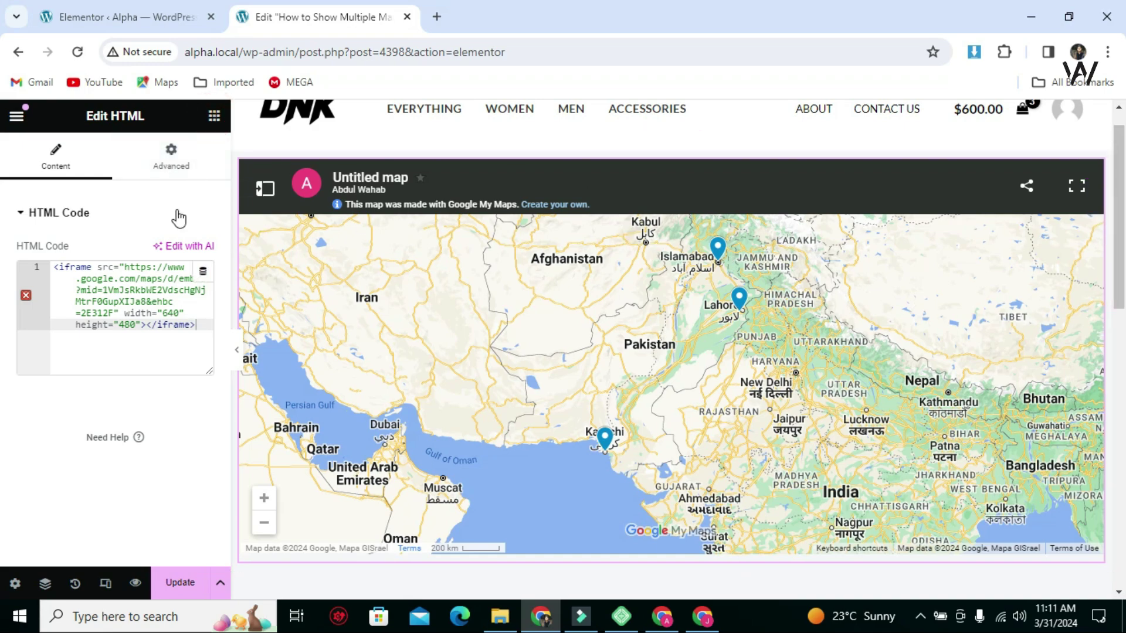
scroll(136, 420, down, 3)
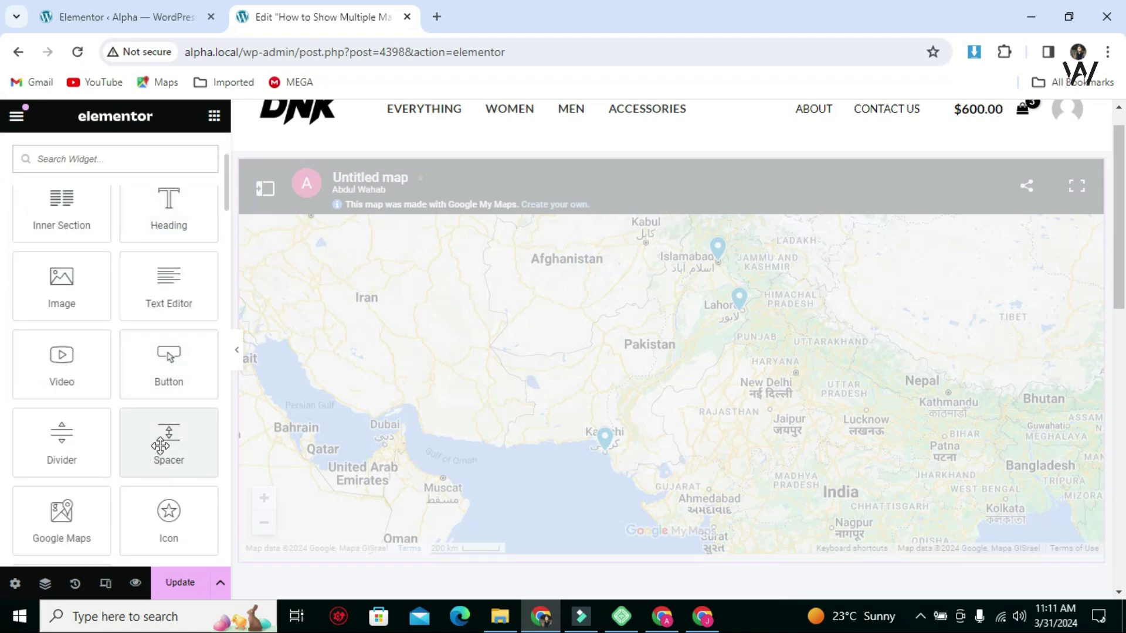
- Insert a Spacer above the embedded map at about 81 px with Z-Index 9999, and expand its background settings
drag(158, 446, 359, 160)
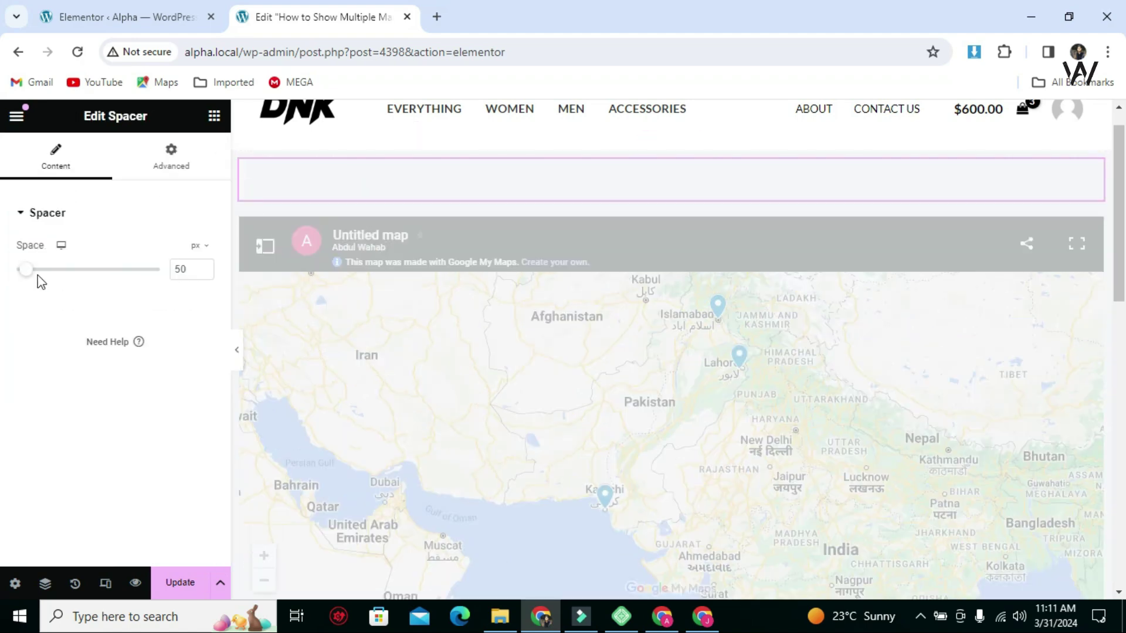
drag(27, 274, 35, 276)
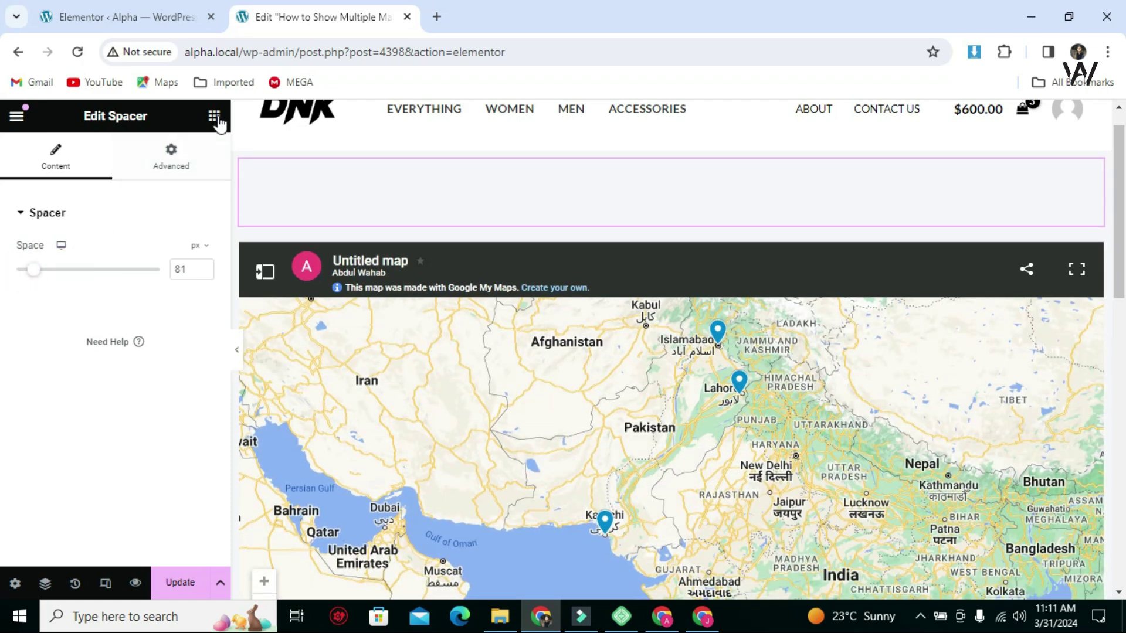
click(169, 173)
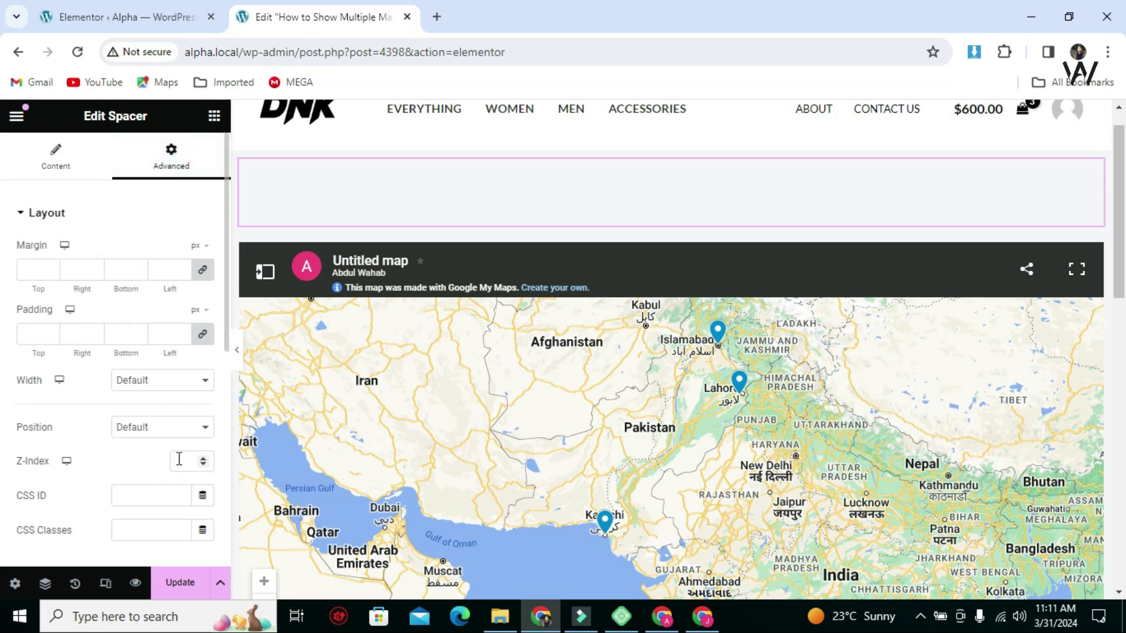
click(180, 458)
scroll(91, 331, down, 3)
click(47, 525)
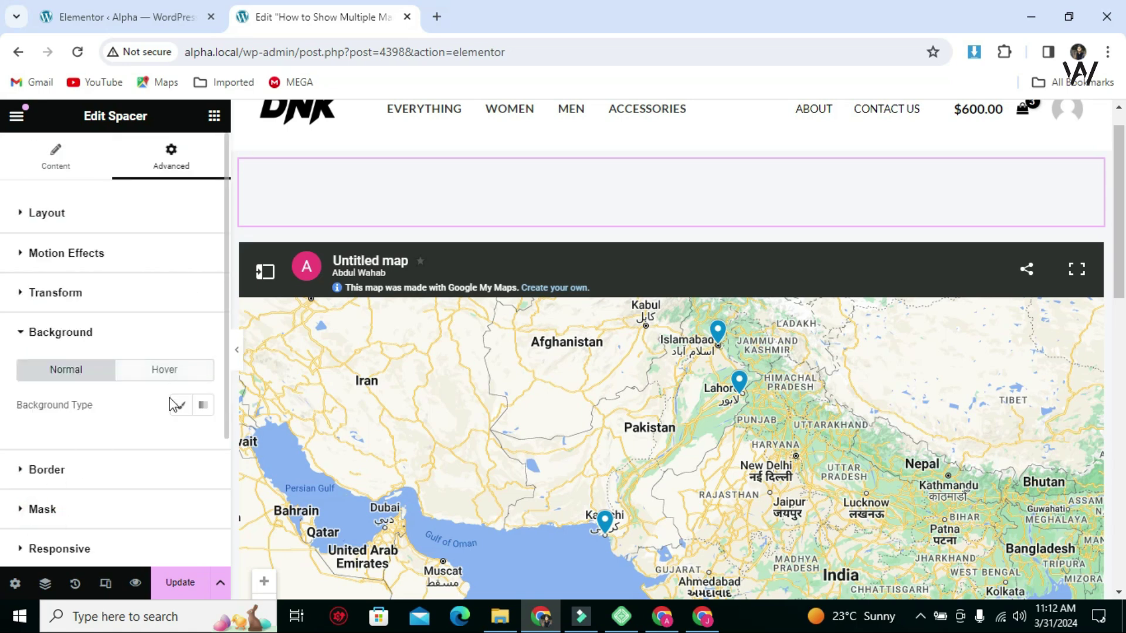
- Give the spacer a classic #FFFFFF background and set the map's HTML widget top margin to -40 px
click(180, 404)
click(203, 439)
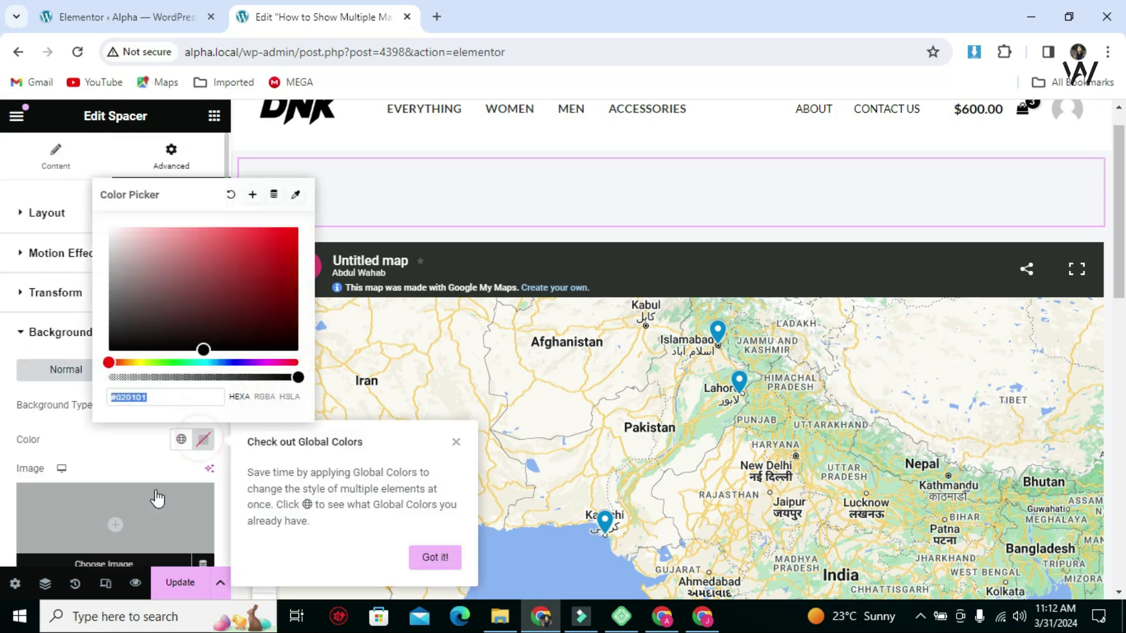
click(141, 306)
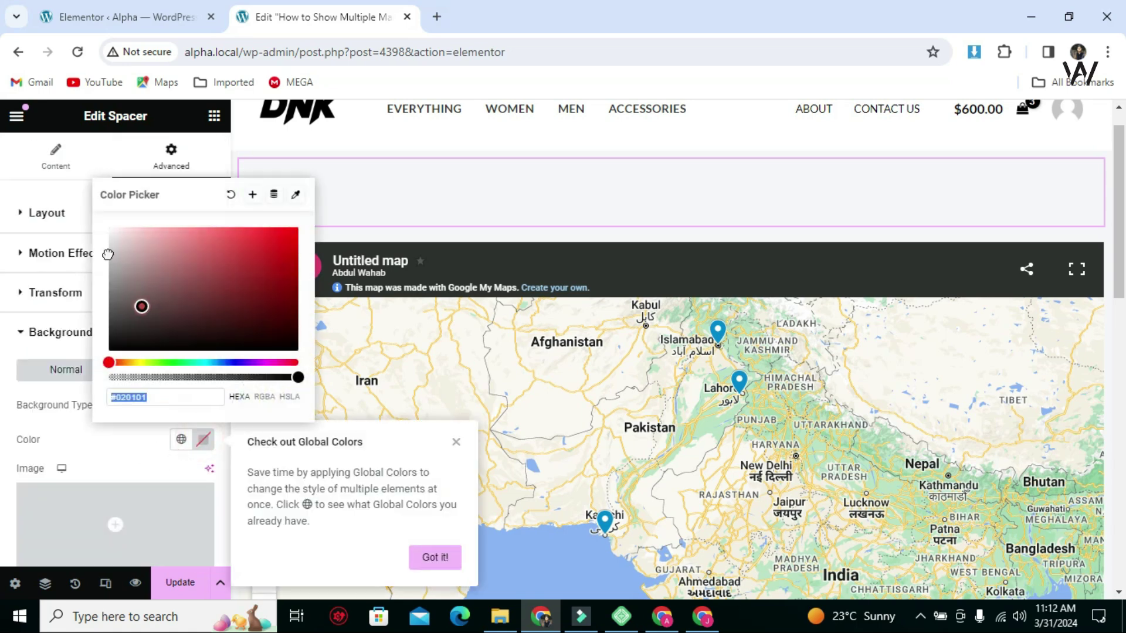
click(22, 166)
click(1093, 258)
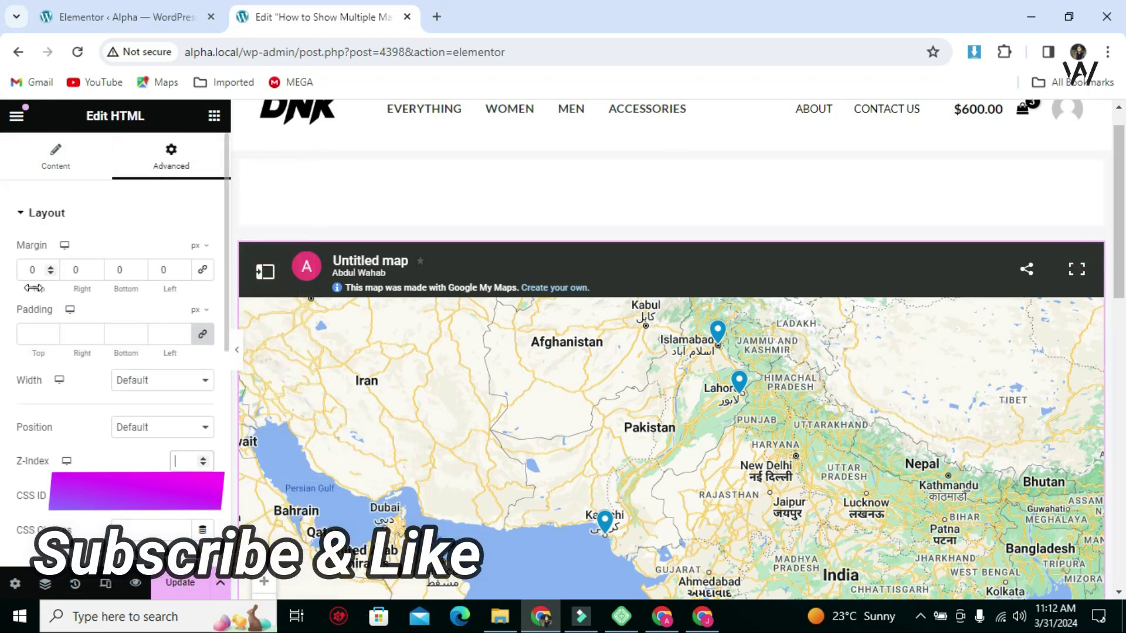
drag(33, 288, 9, 273)
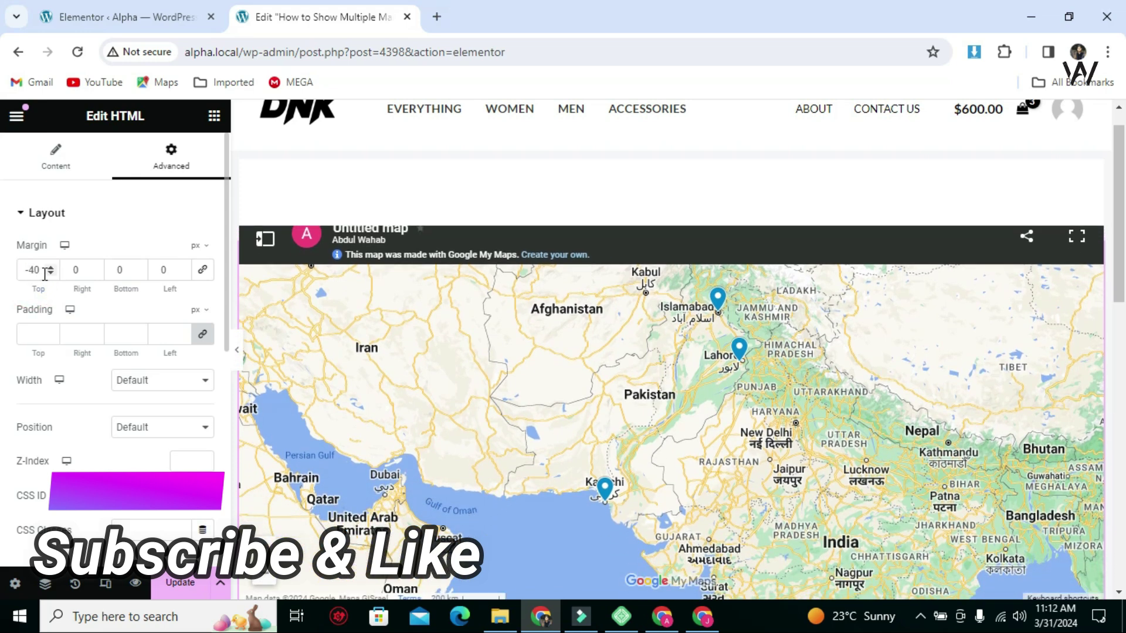